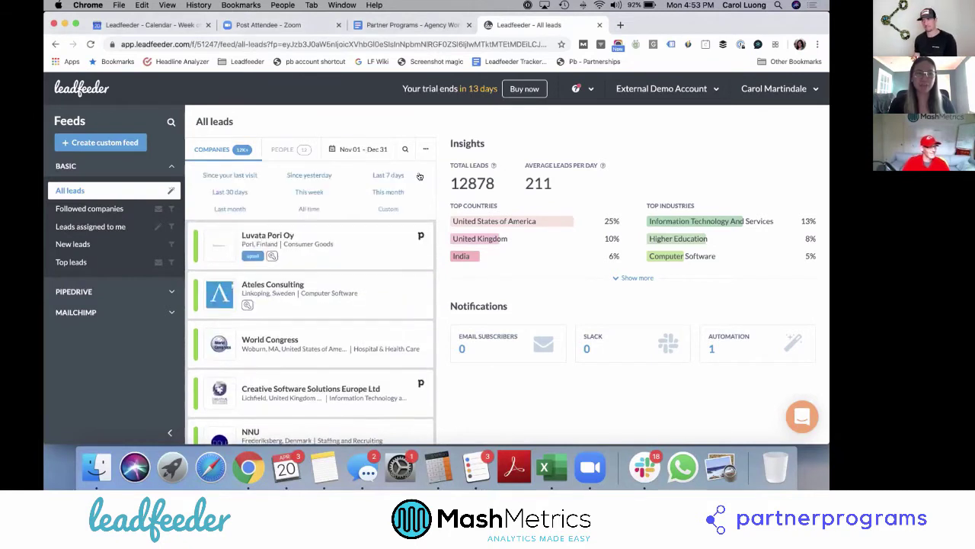
Step: Open the Luvata Pori Oy lead, examine the pages viewed in its 27 Nov 2019 12:38 pm visit, and close the lead
click(372, 155)
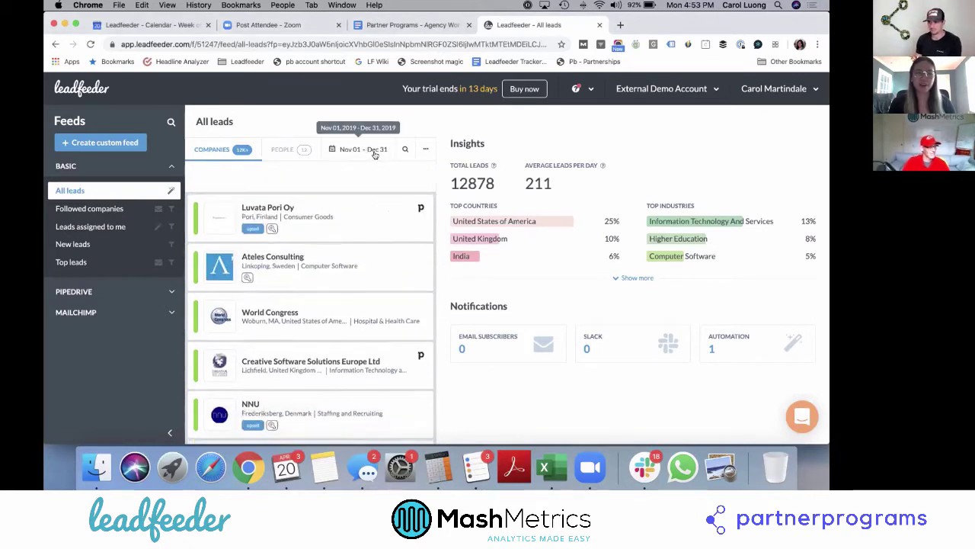
click(361, 194)
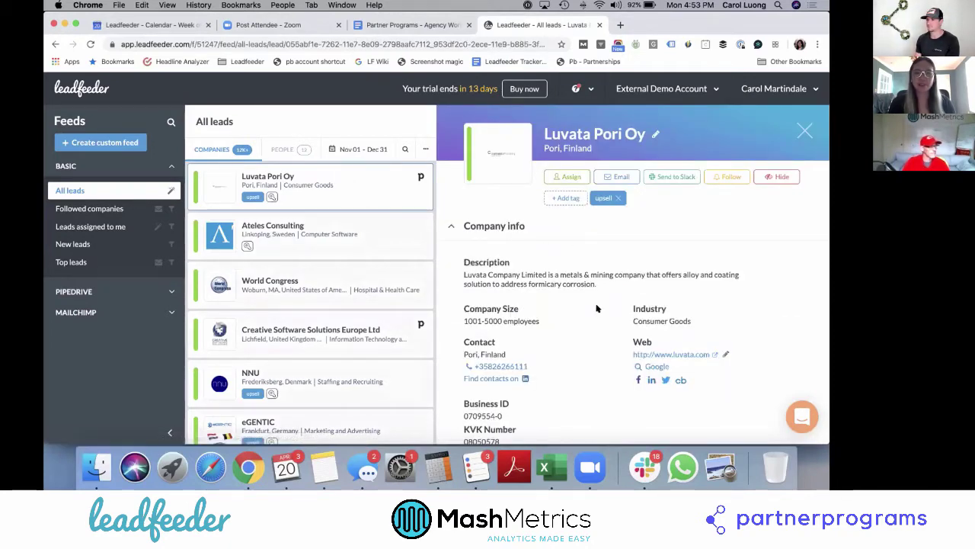
scroll(555, 306, down, 3)
scroll(555, 306, down, 3)
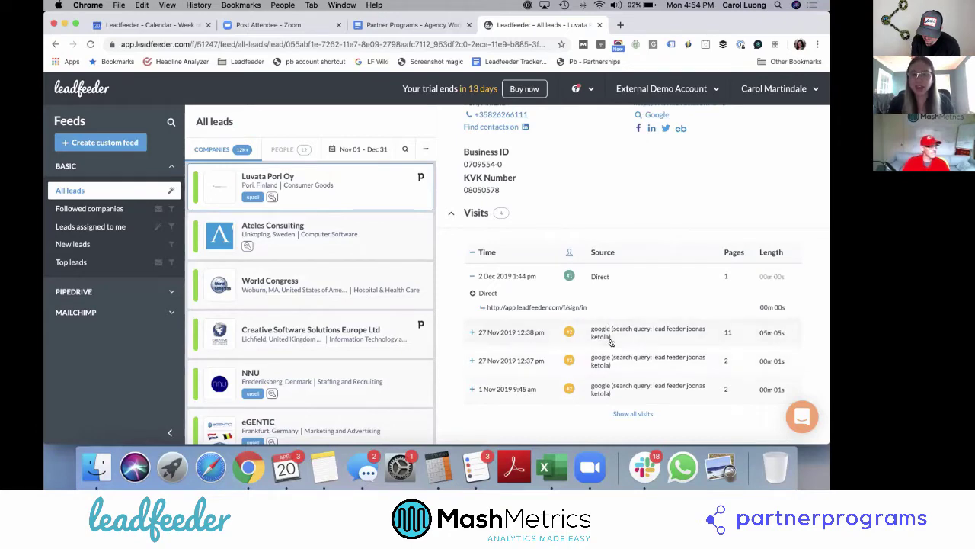
scroll(611, 343, down, 1)
click(629, 308)
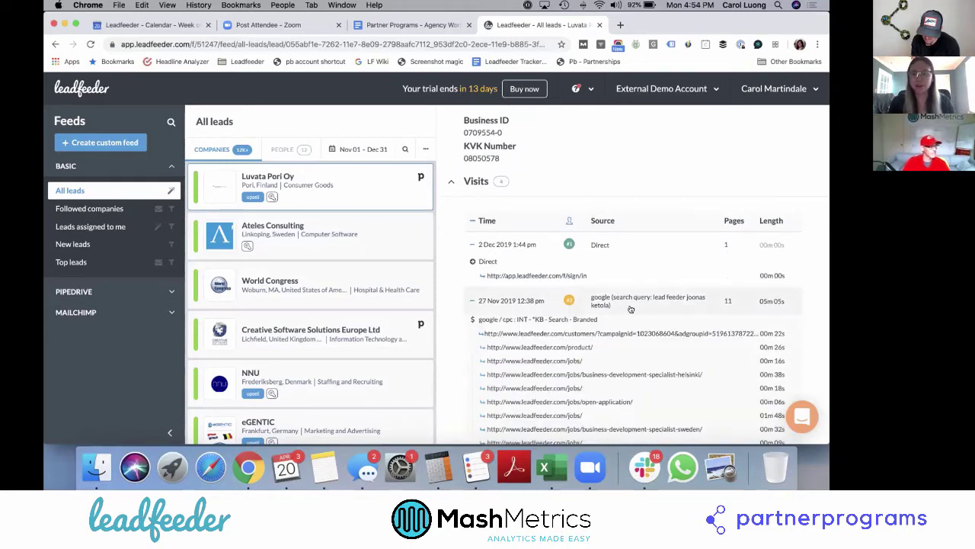
scroll(628, 313, down, 3)
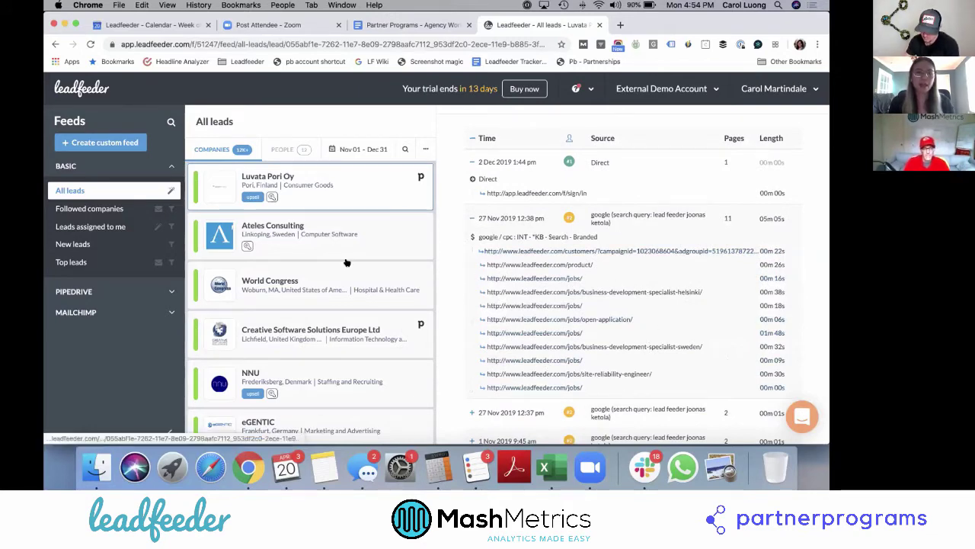
scroll(628, 274, up, 10)
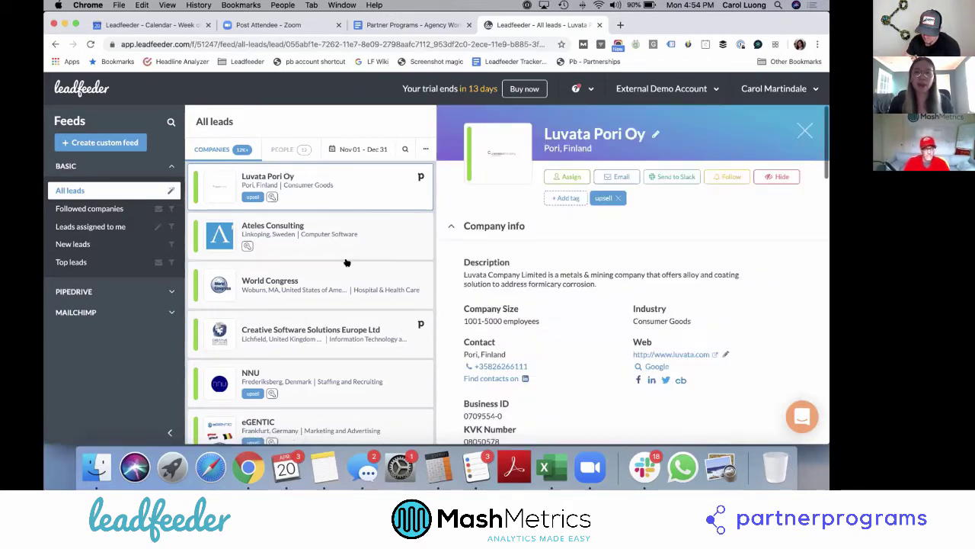
click(806, 131)
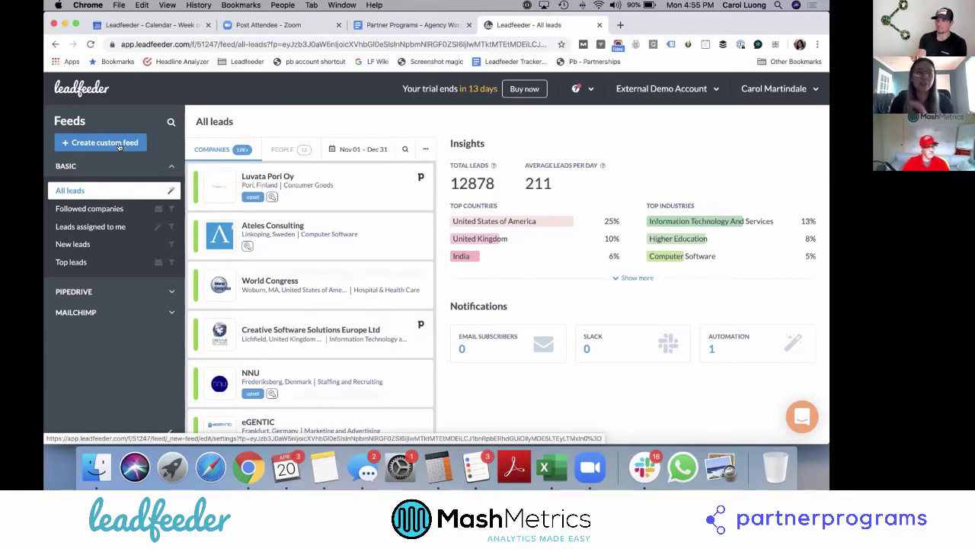
Step: Create a custom feed and add a Behaviour filter where Page URL contains "pricing"
click(120, 145)
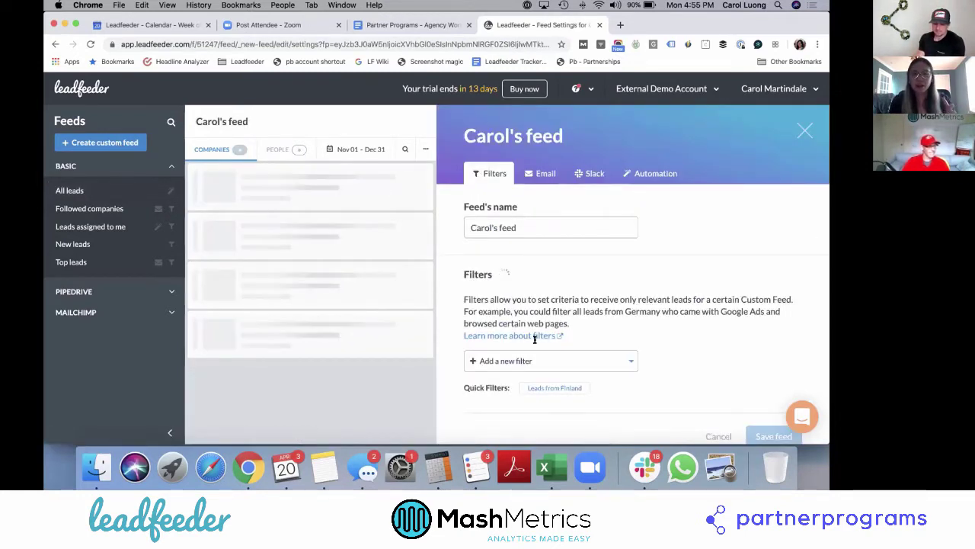
scroll(613, 336, down, 1)
click(613, 332)
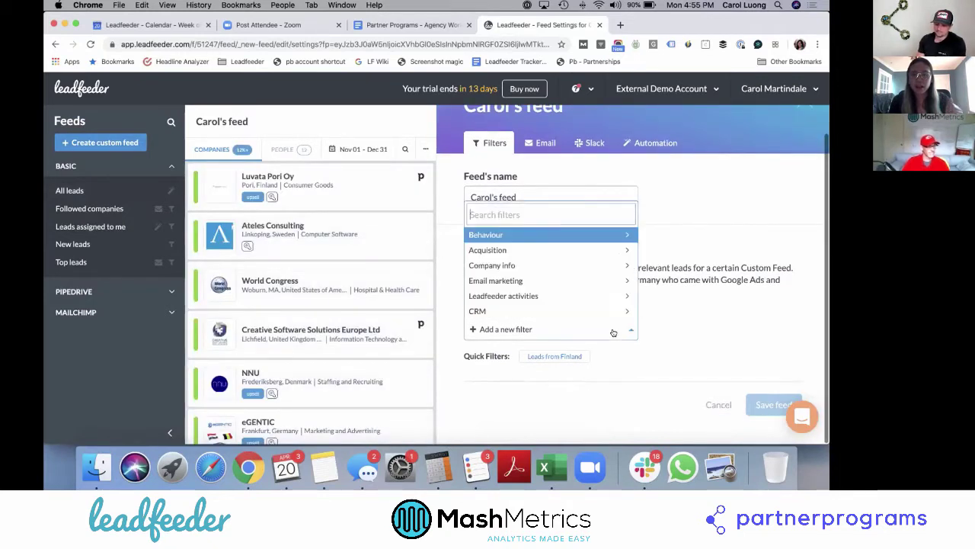
click(582, 236)
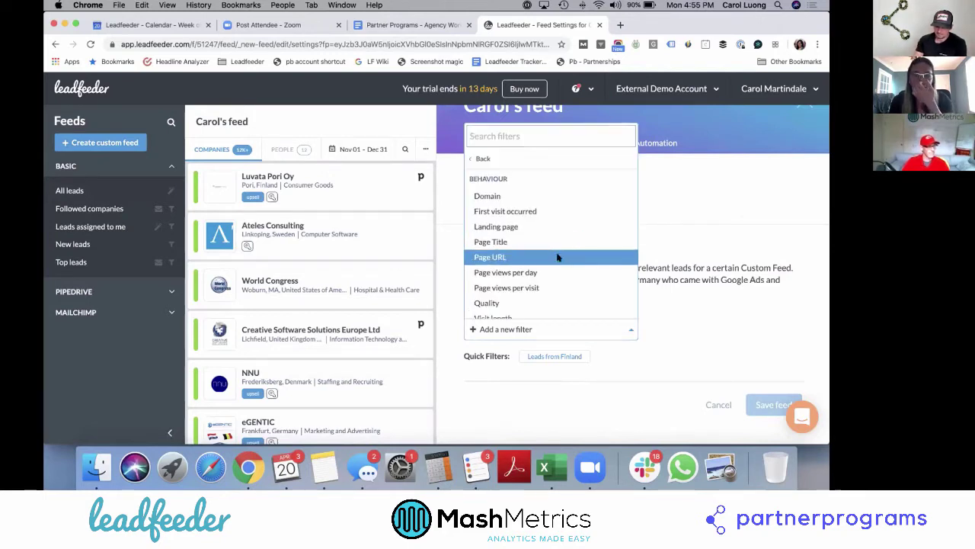
click(557, 256)
click(680, 329)
text(pricing)
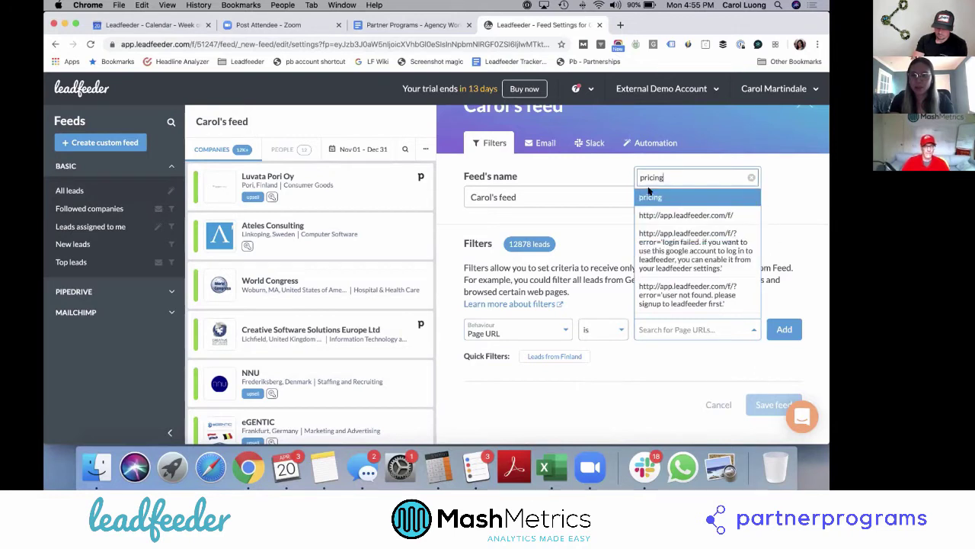
click(650, 196)
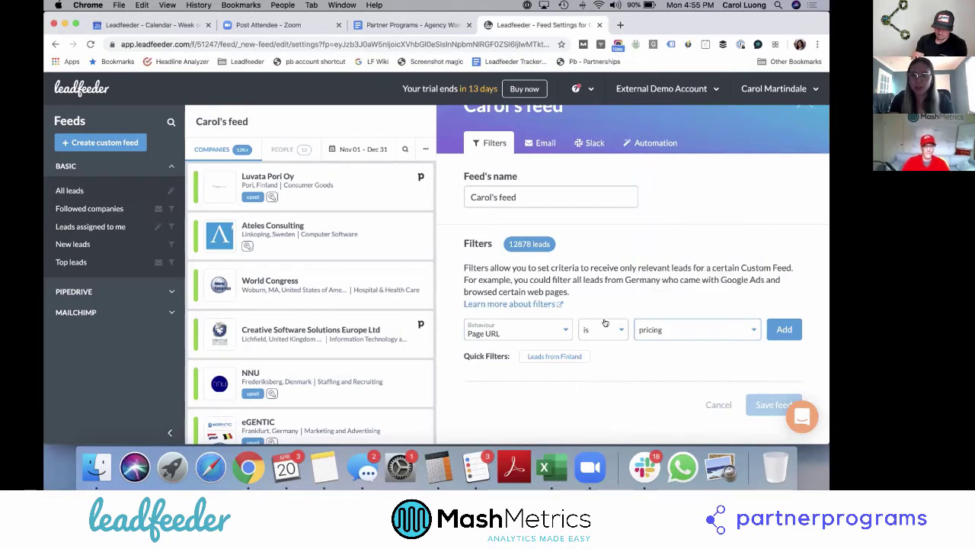
click(605, 325)
click(599, 375)
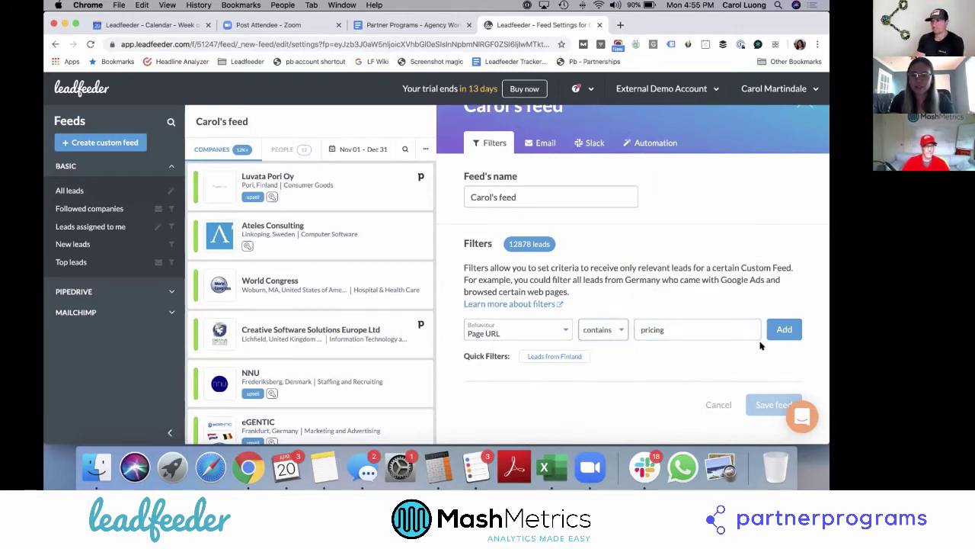
click(783, 330)
Step: Add a Company info filter to the feed where Country is United States of America
click(516, 374)
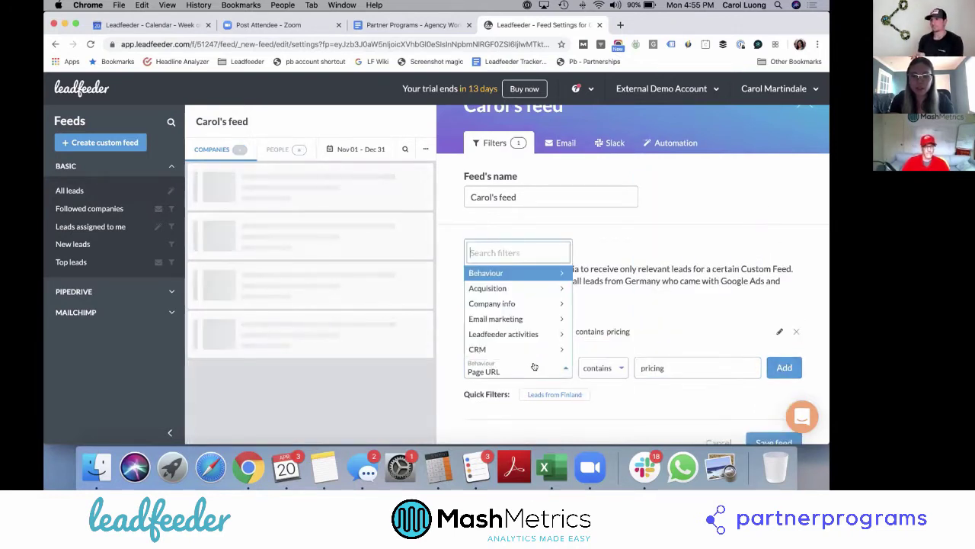
click(525, 302)
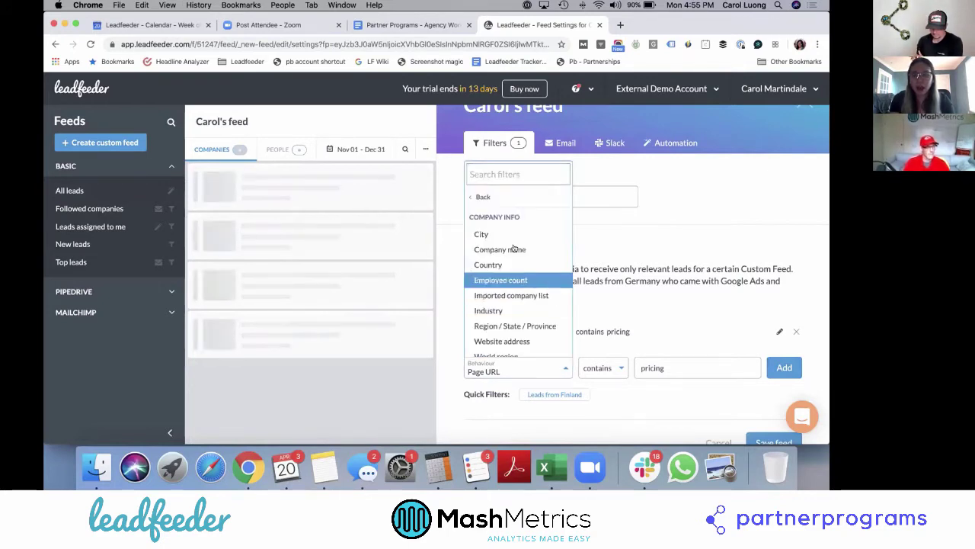
click(489, 264)
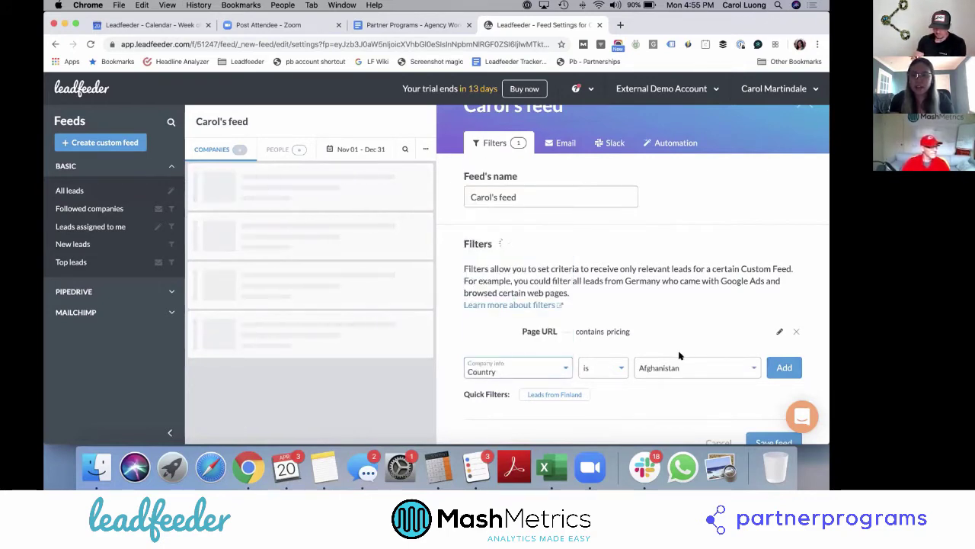
click(683, 374)
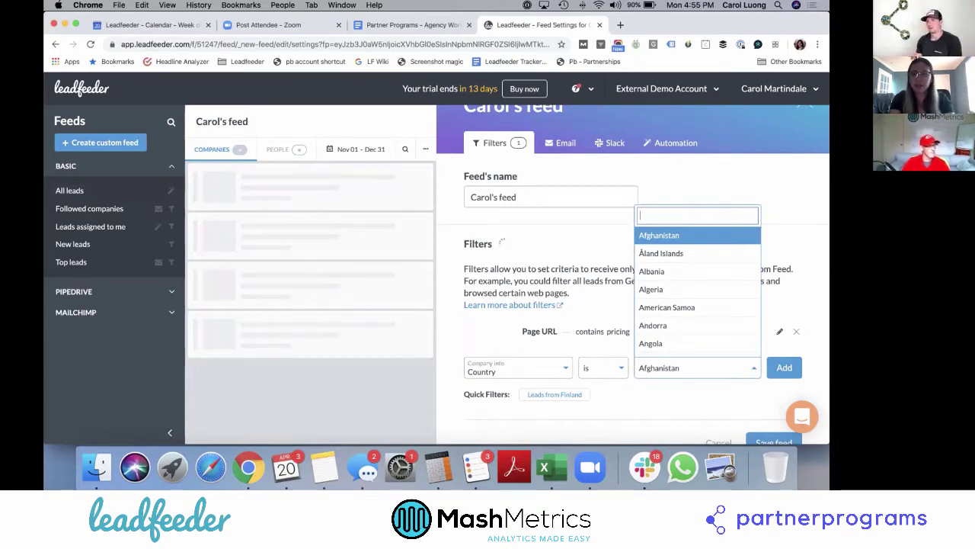
text(united)
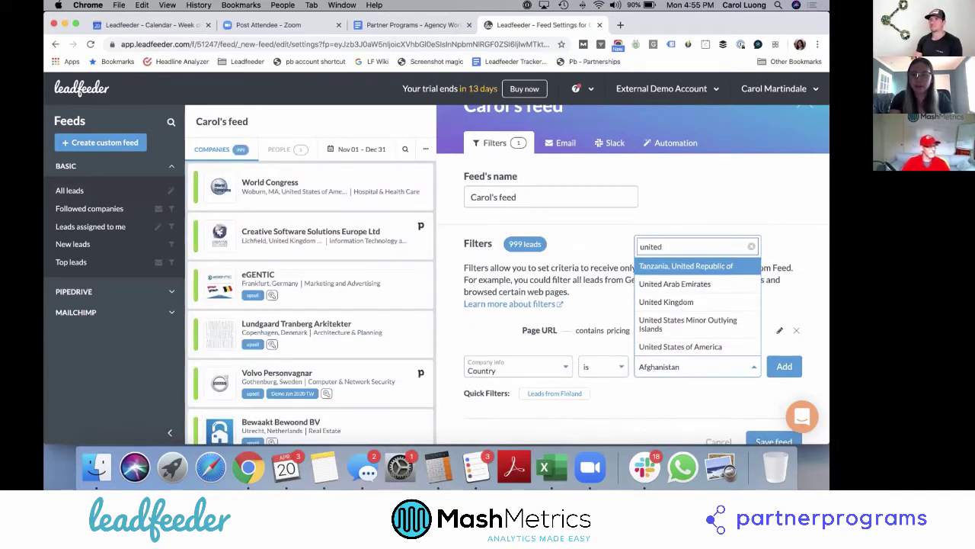
click(686, 347)
click(770, 366)
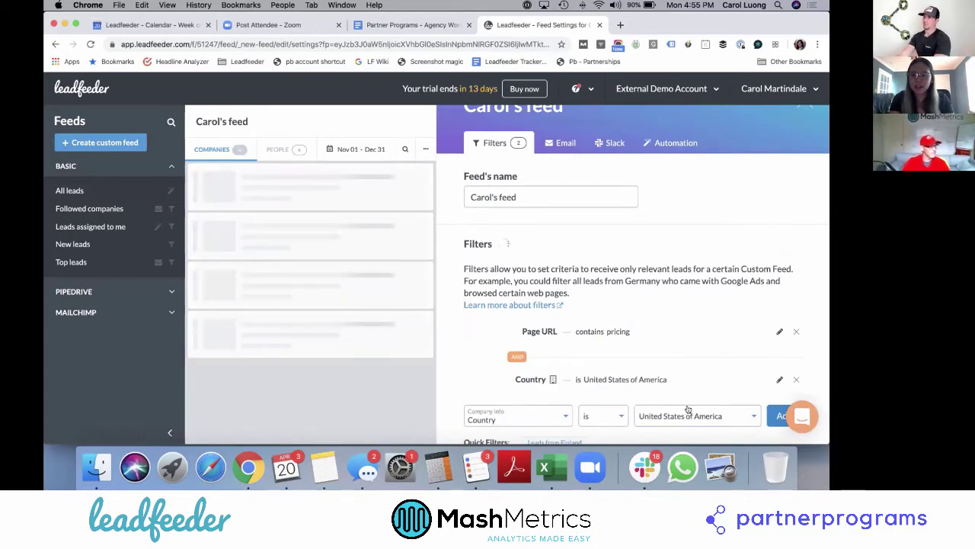
Step: Add Canada as a second accepted country in the feed's Country filter
click(751, 415)
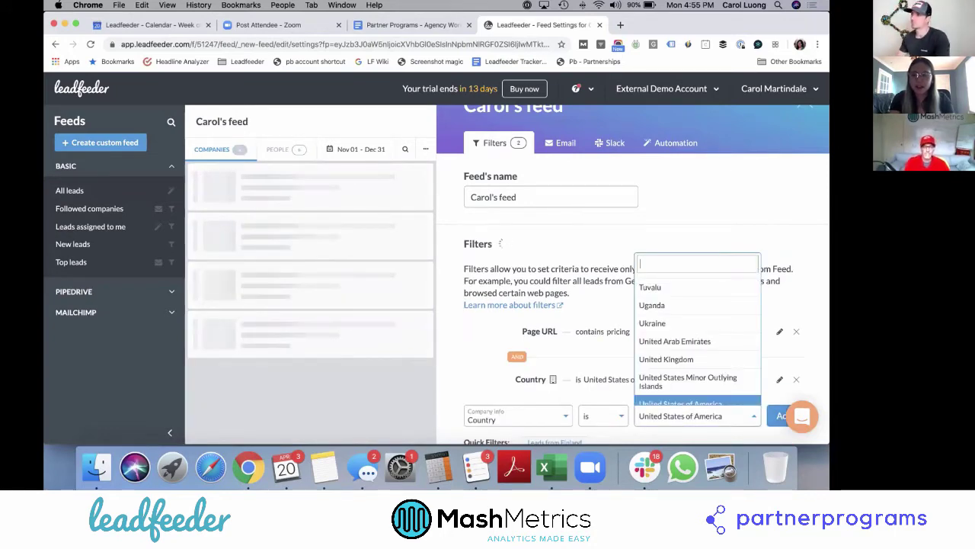
text(canada)
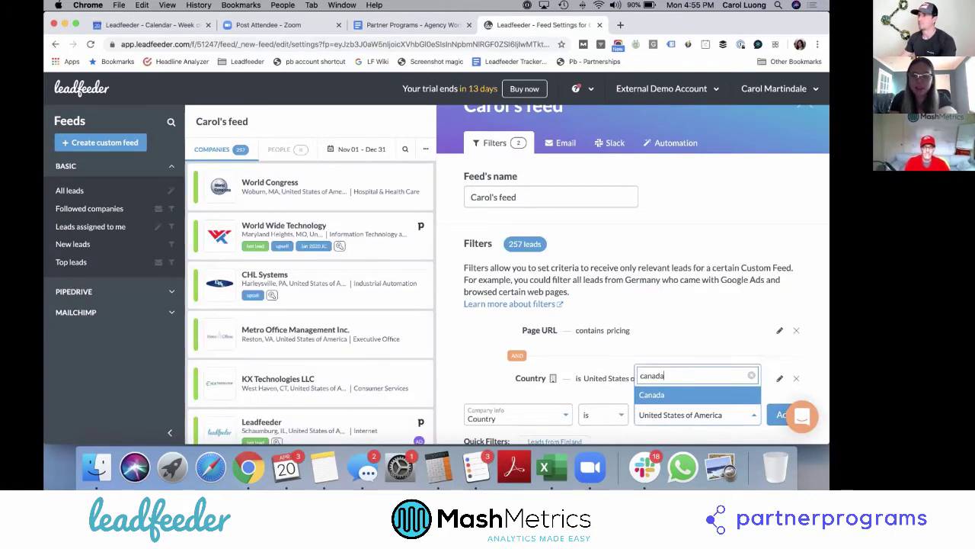
click(665, 396)
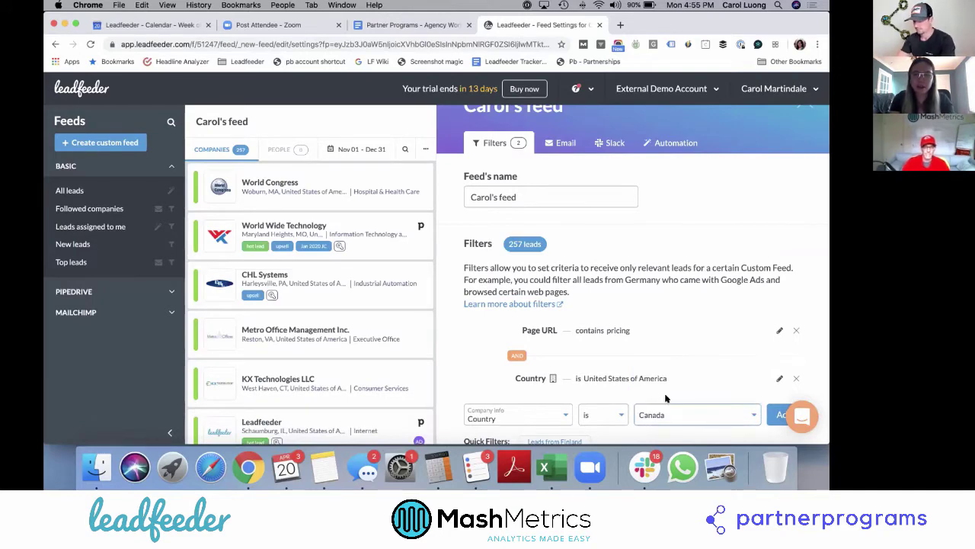
click(771, 416)
Step: Add an Acquisition filter to the feed where Source / Medium contains "cpc"
scroll(533, 381, down, 2)
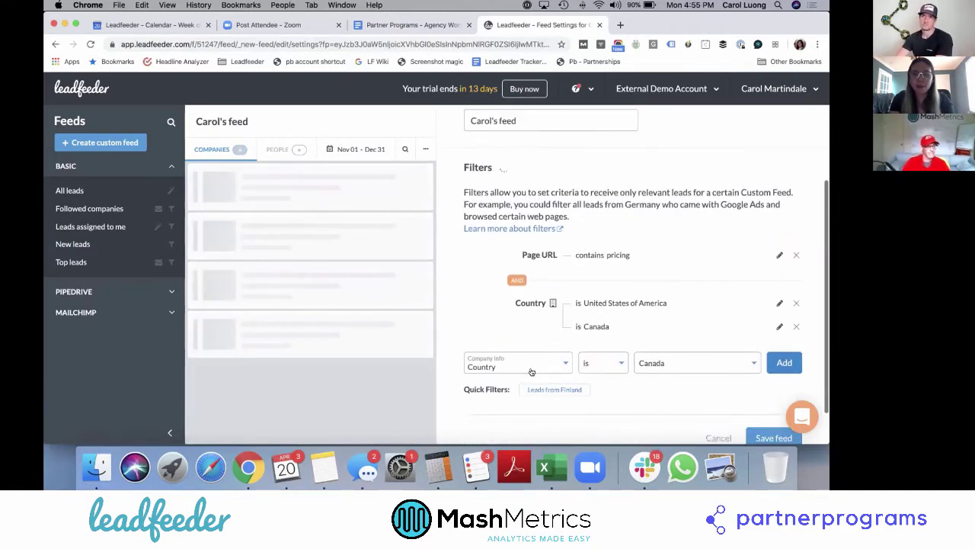
click(532, 372)
click(523, 282)
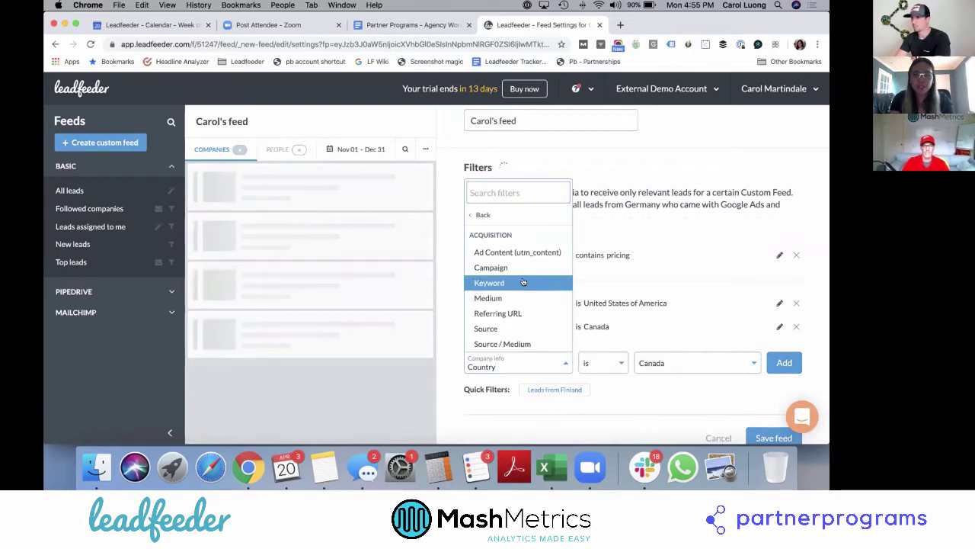
click(502, 344)
click(706, 368)
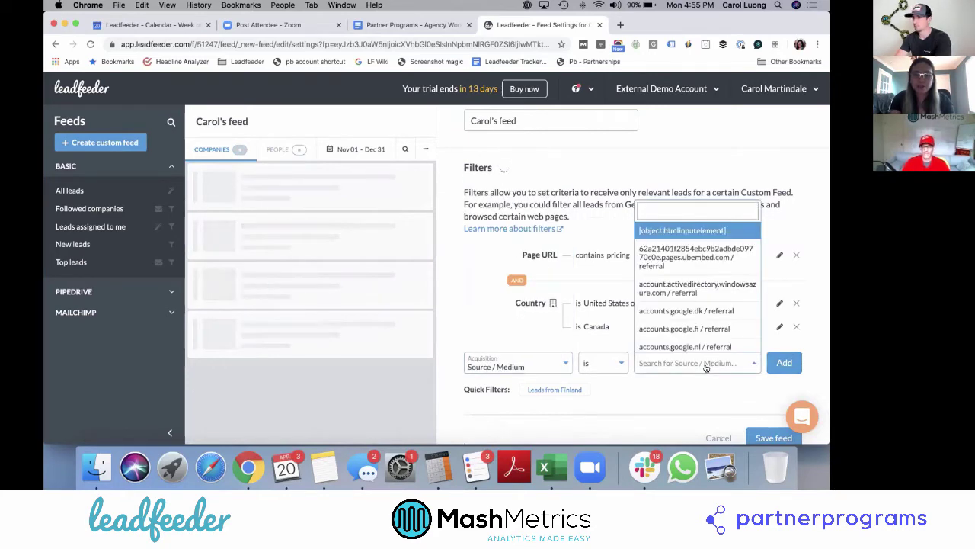
text(cpc)
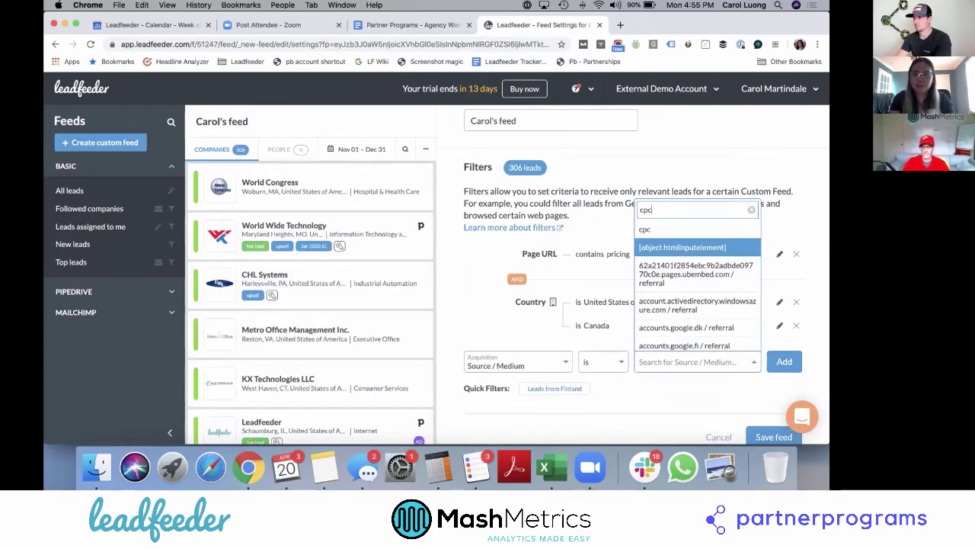
click(612, 362)
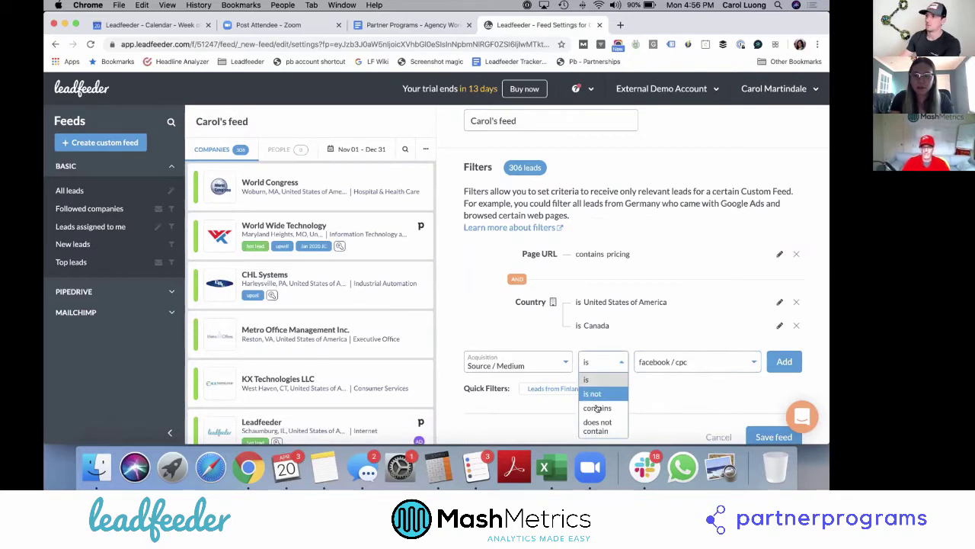
click(598, 409)
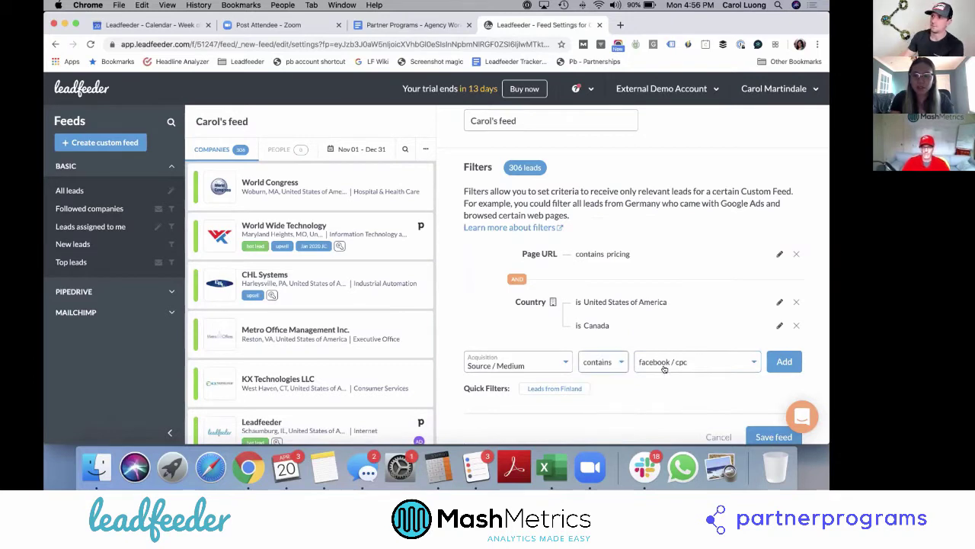
click(666, 366)
click(784, 361)
Step: Rename the custom feed as "TEST FEED" and save it
triple_click(538, 122)
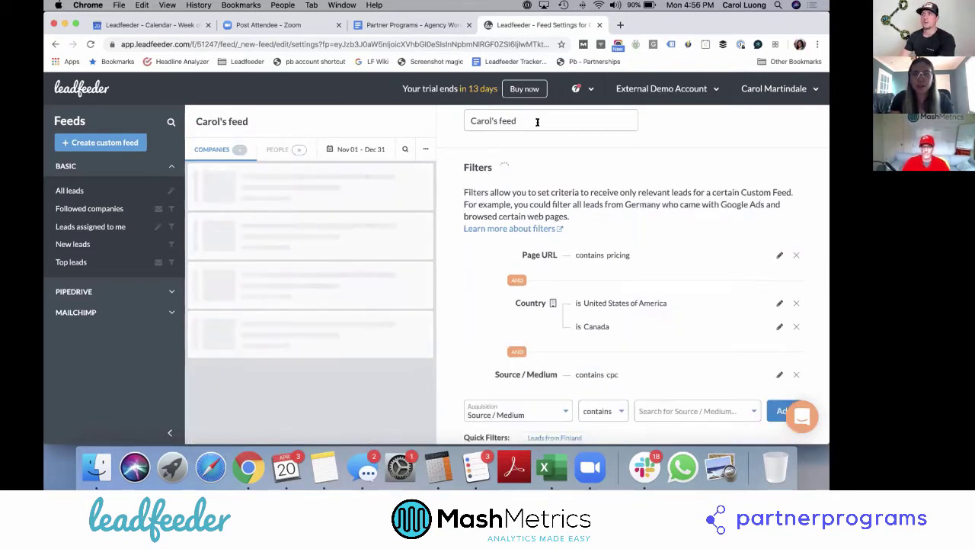
text(TEST FEED)
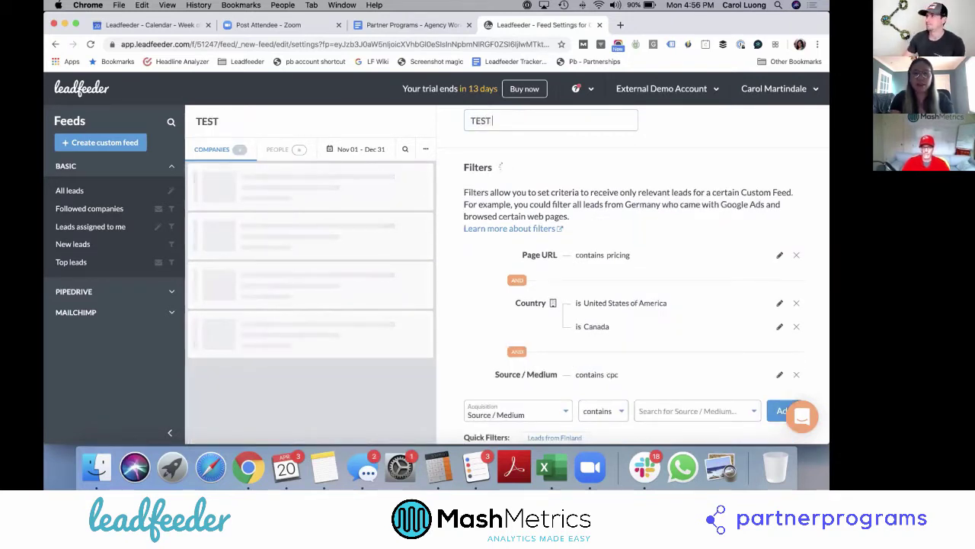
scroll(780, 398, down, 2)
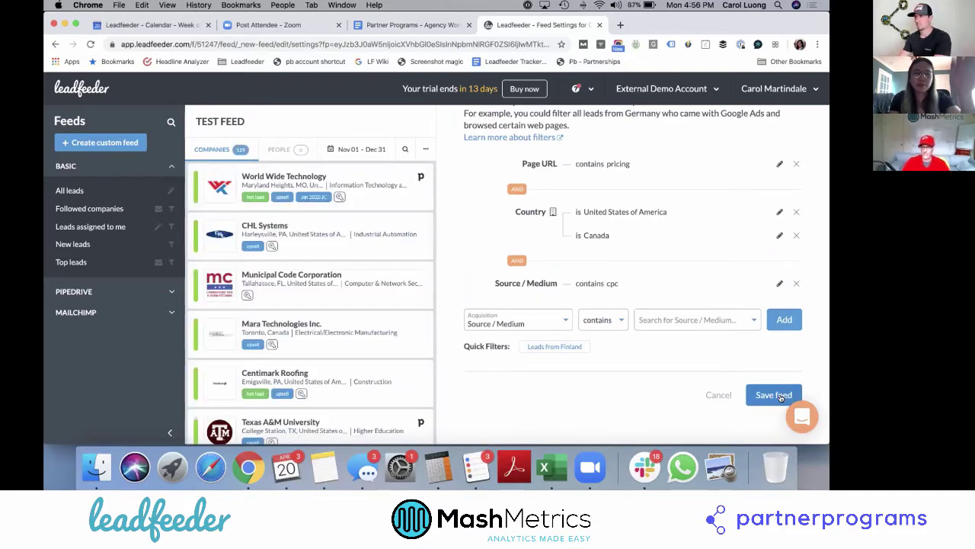
click(779, 395)
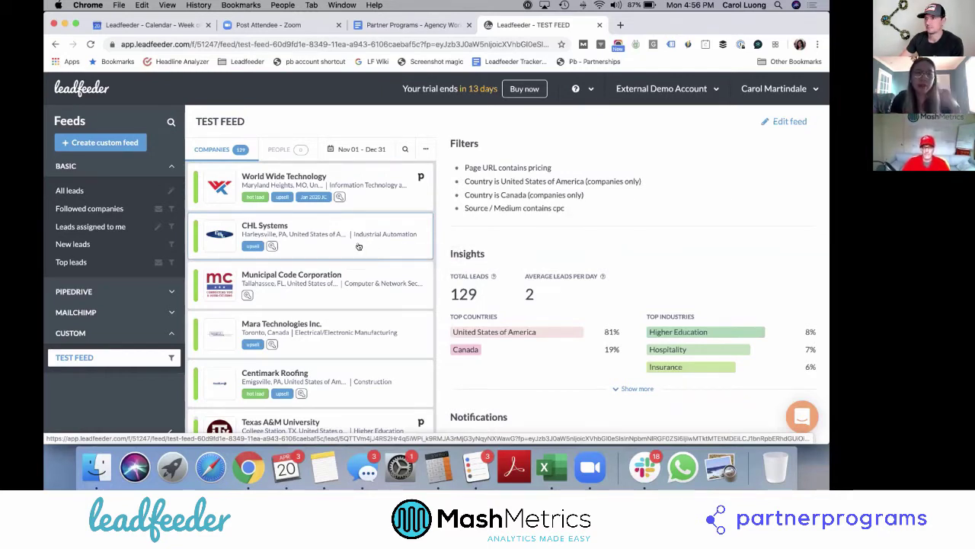
Step: Open the CHL Systems lead in the saved feed and examine its company info and the pages it visited
click(359, 246)
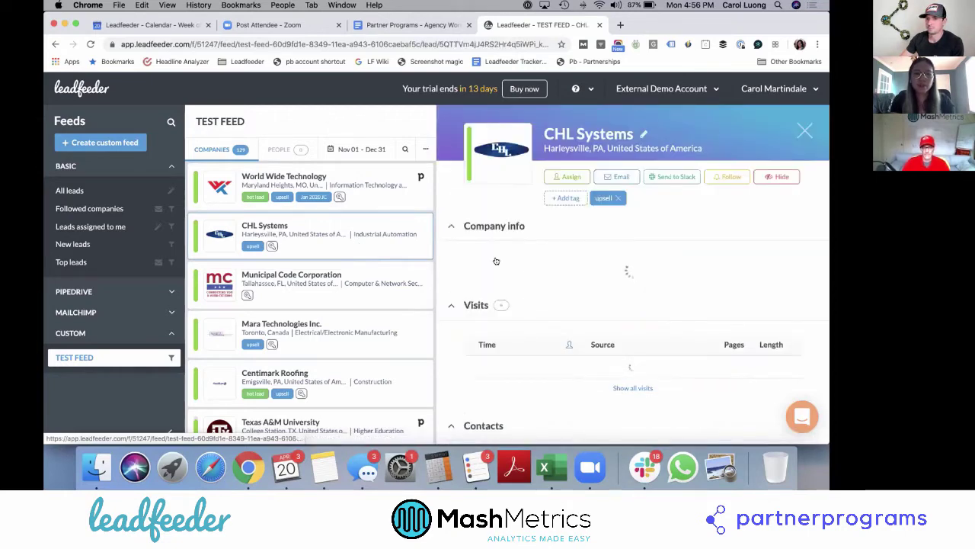
scroll(518, 289, down, 5)
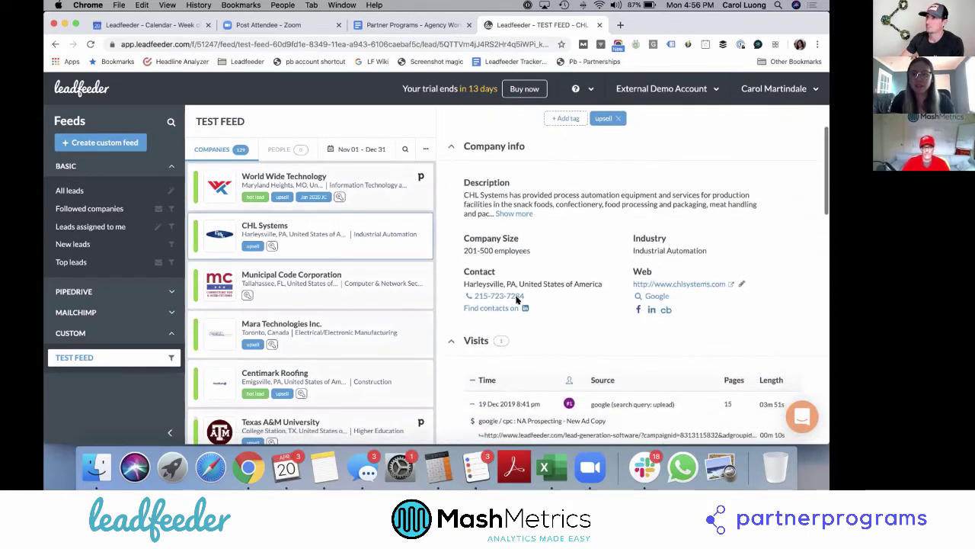
scroll(539, 313, down, 2)
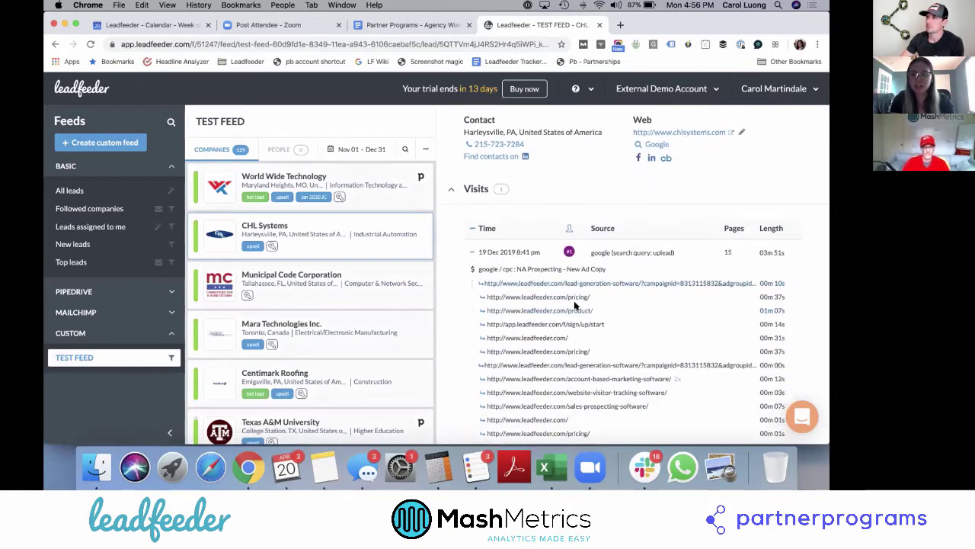
Step: Examine the CHL Systems lead's visited pages and its Leadfeeder contacts, and close the lead to return to the feed overview
scroll(577, 306, down, 2)
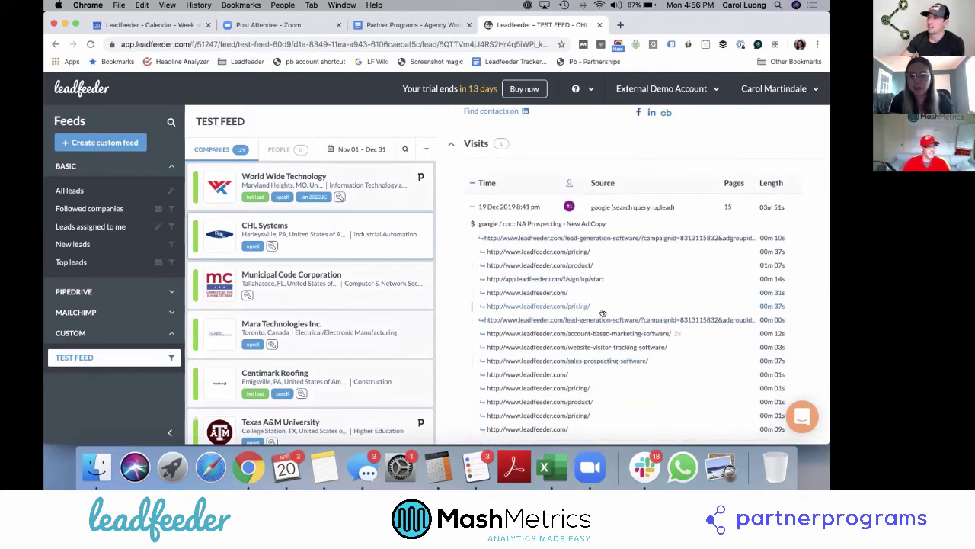
scroll(593, 381, down, 1)
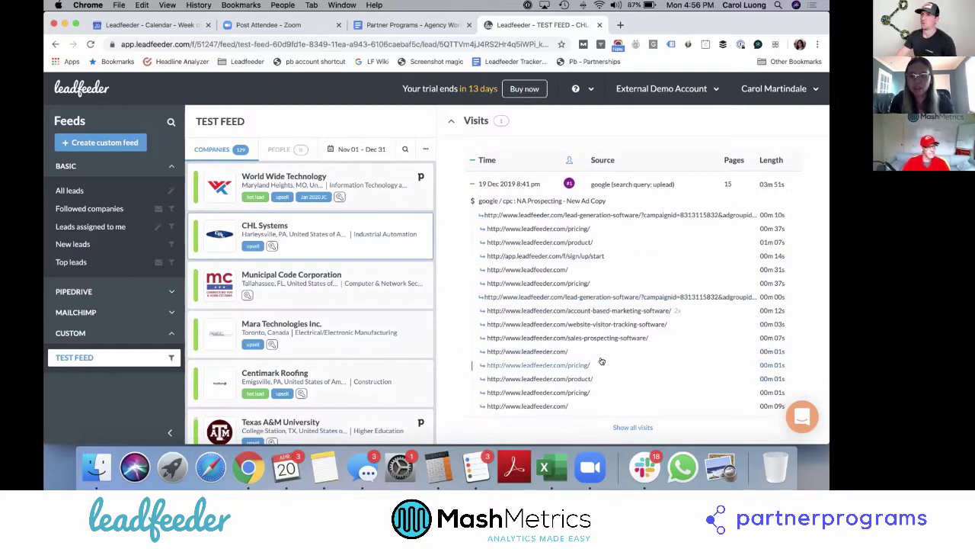
scroll(601, 358, down, 2)
scroll(601, 359, down, 20)
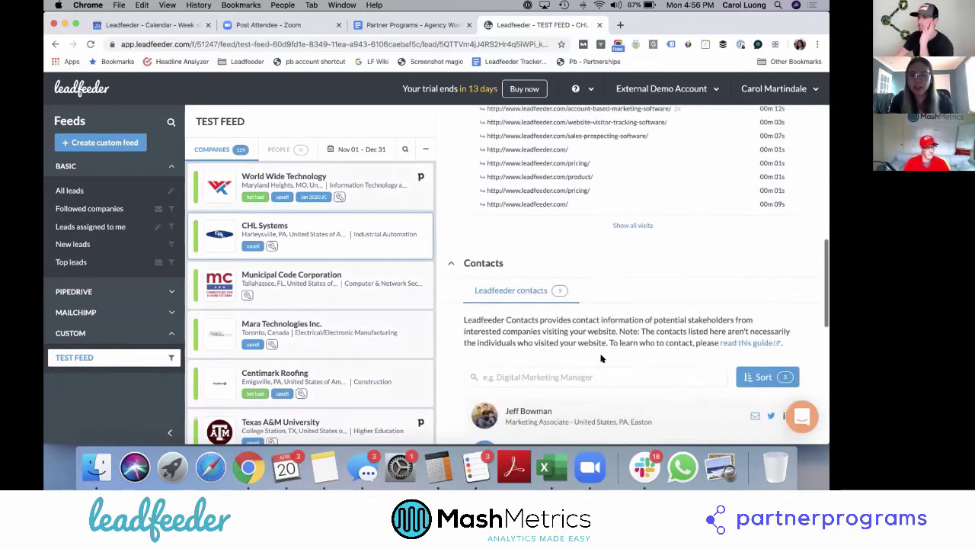
scroll(601, 356, down, 4)
scroll(602, 356, up, 4)
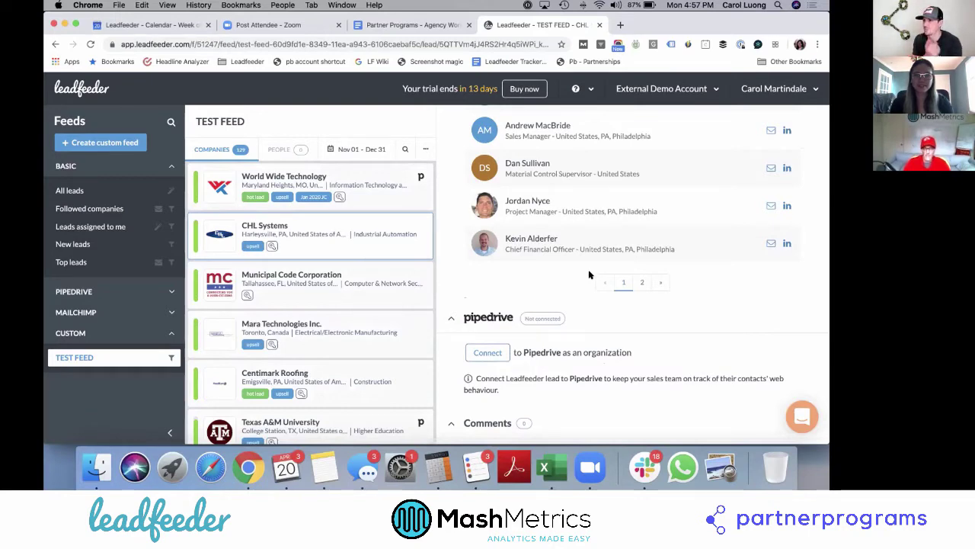
scroll(589, 274, up, 10)
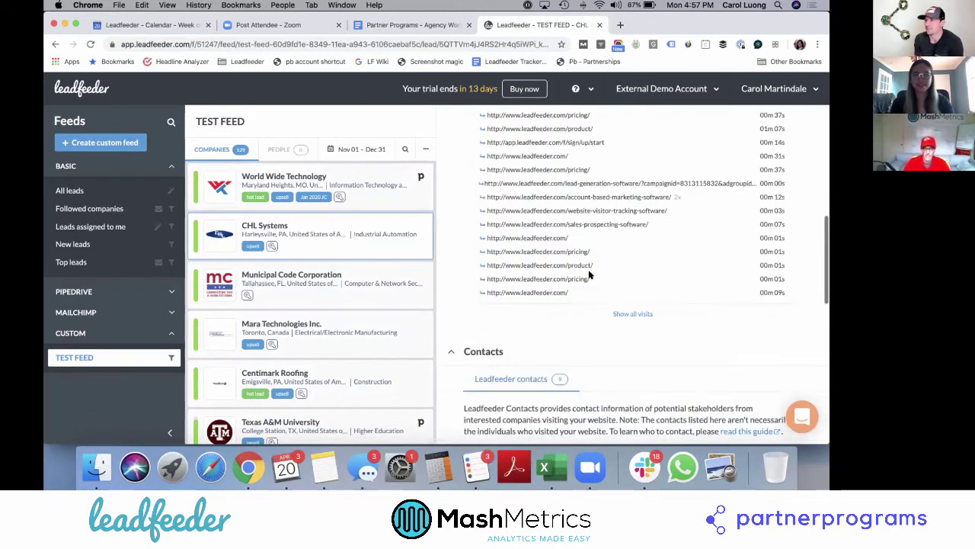
scroll(589, 275, up, 10)
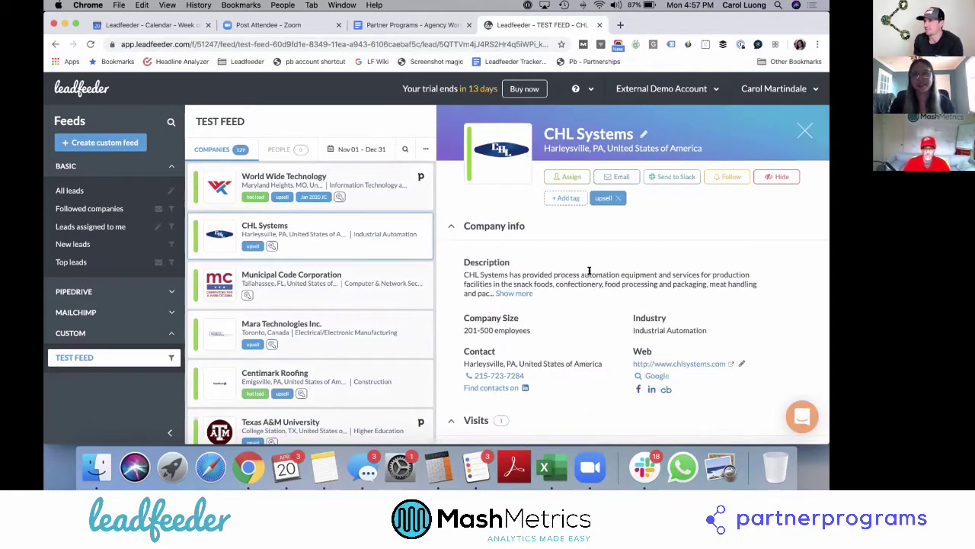
click(806, 131)
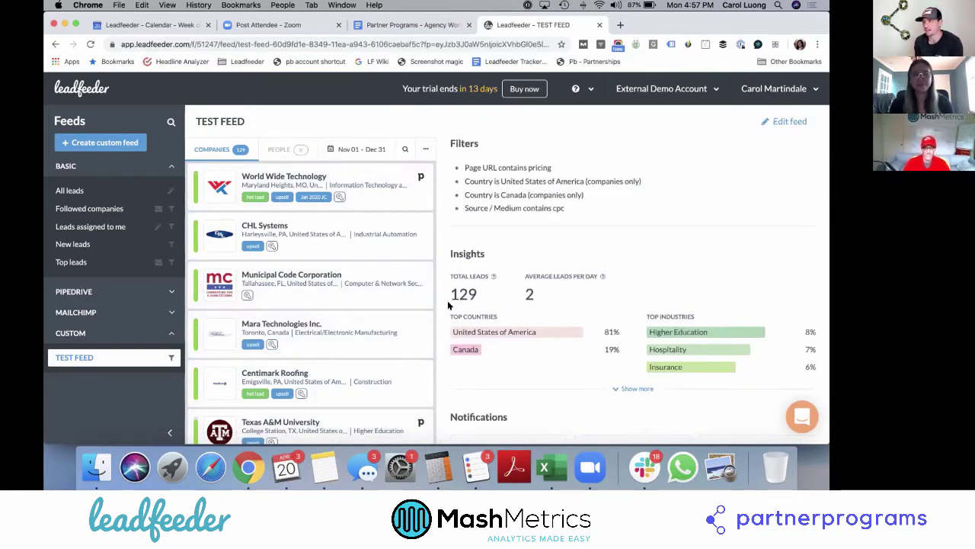
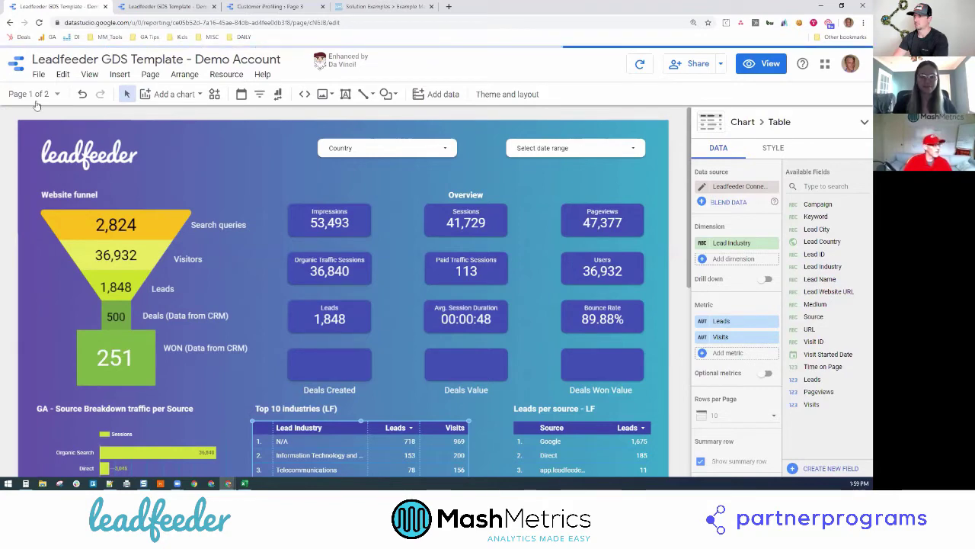
Step: Switch to the Data Studio paid and organic traffic report and examine its funnels and the campaign table's cost, leads and CPL
key(ctrl+Tab)
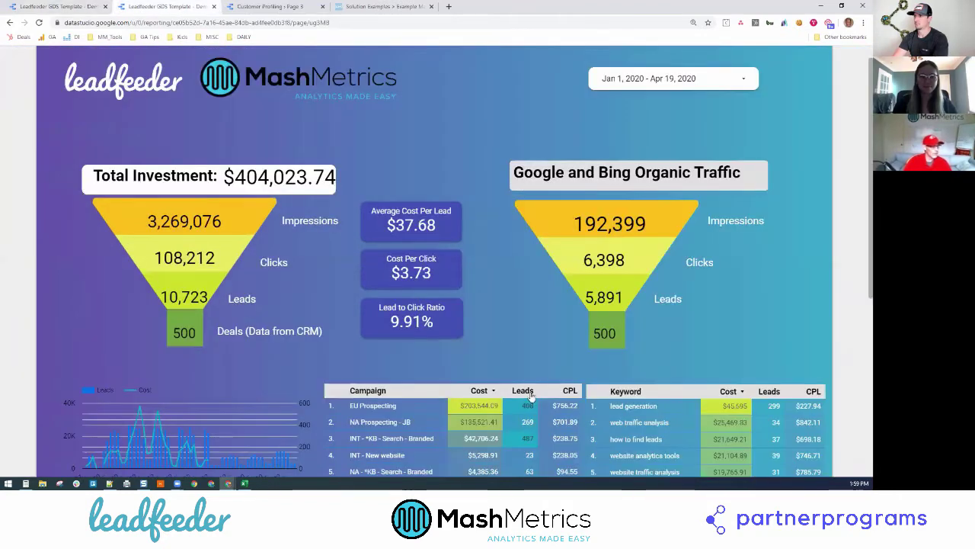
scroll(532, 397, down, 3)
scroll(531, 397, down, 1)
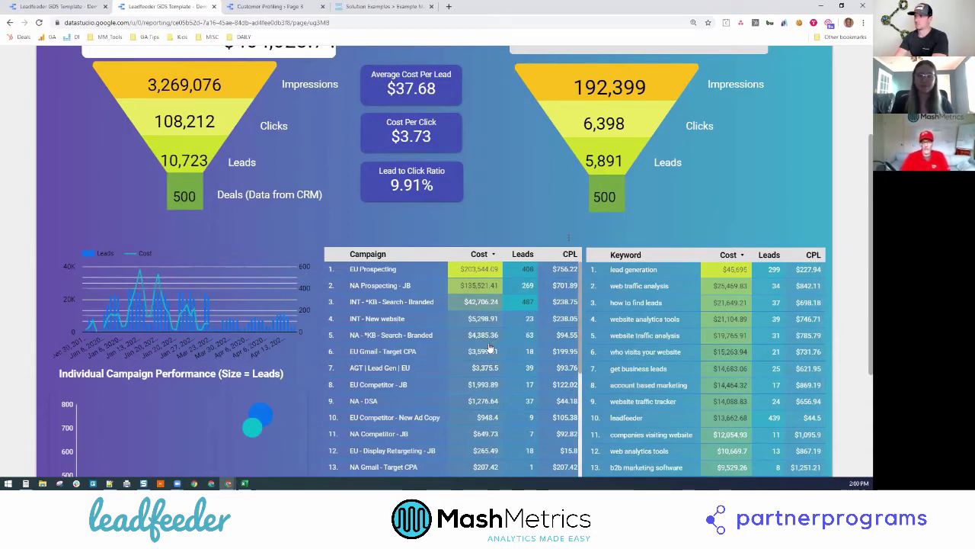
scroll(461, 367, up, 2)
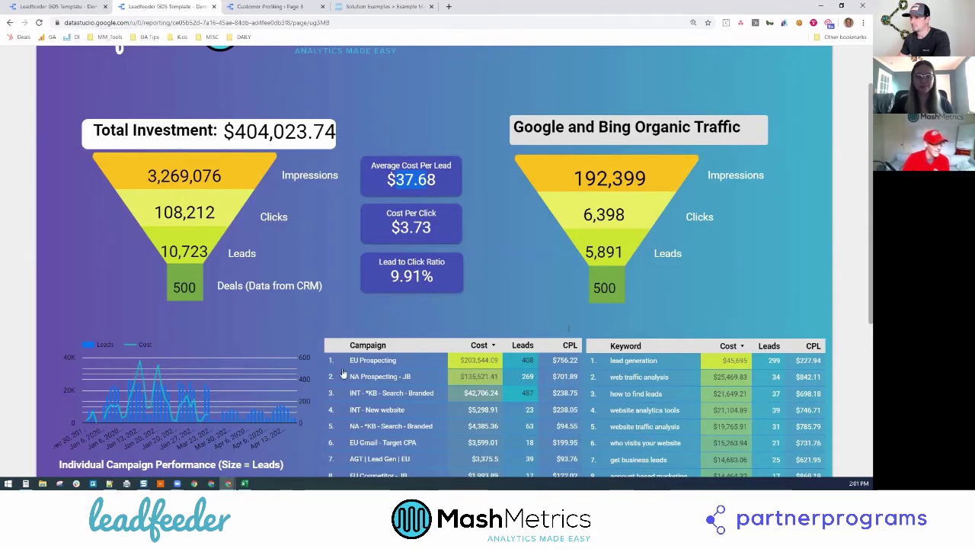
scroll(507, 404, down, 4)
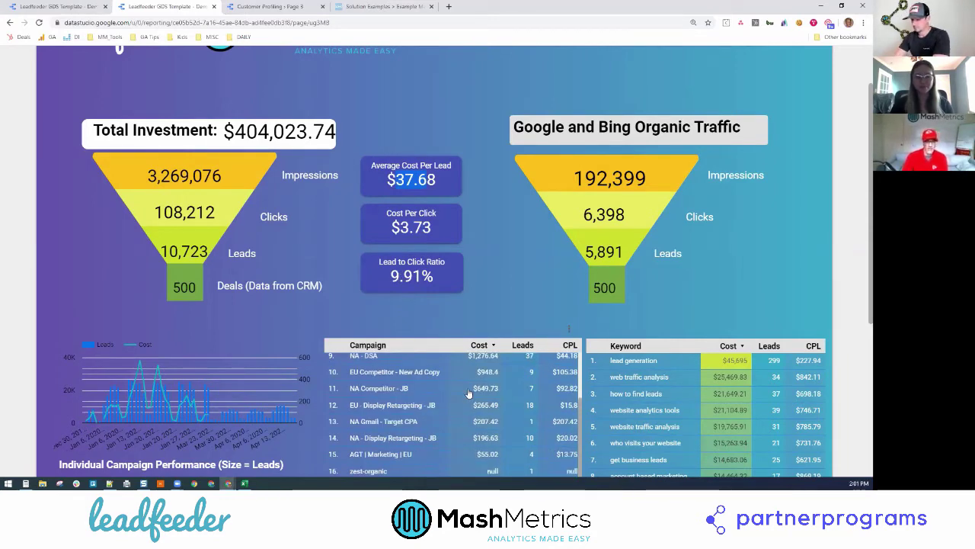
scroll(469, 392, up, 3)
scroll(178, 316, down, 3)
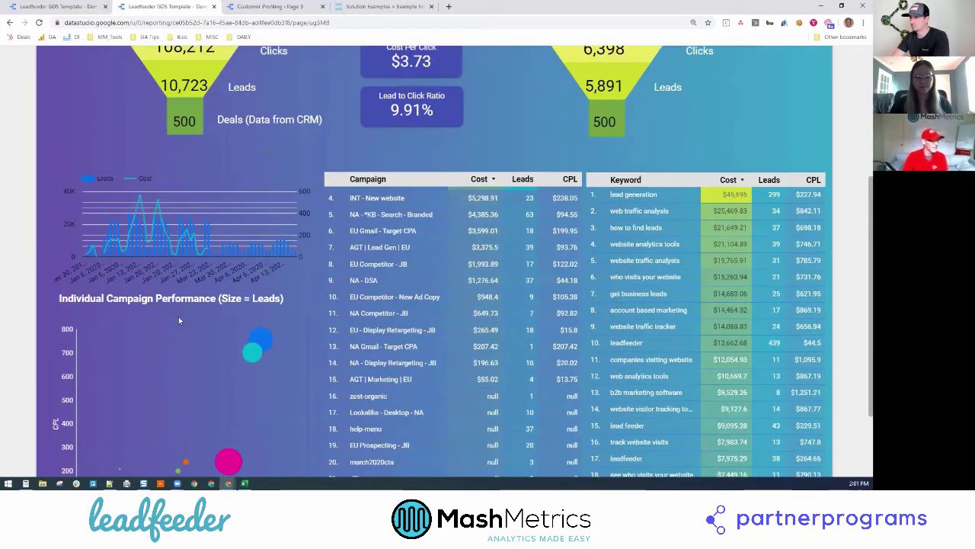
Step: Examine the weekly leads and cost chart and the Individual Campaign Performance bubble chart
mouse_move(115, 235)
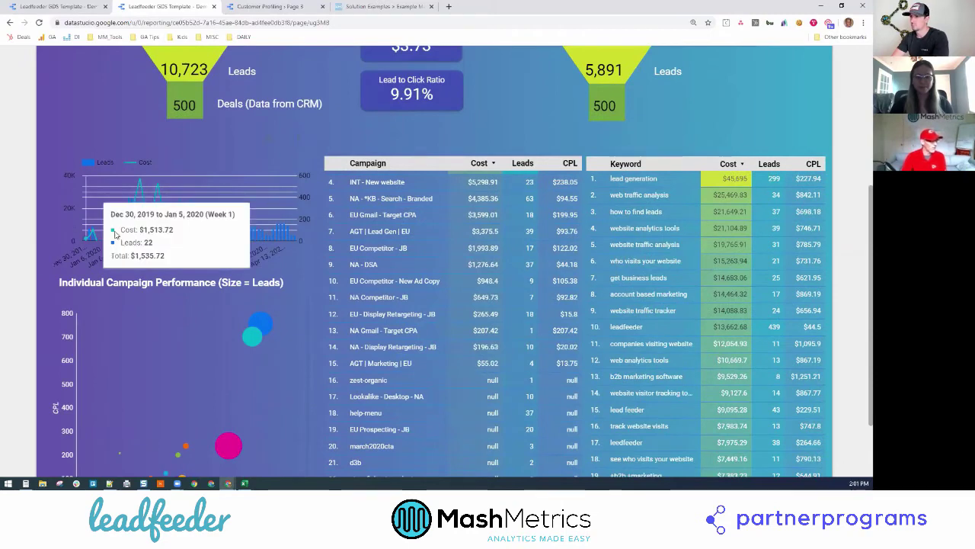
scroll(174, 400, down, 1)
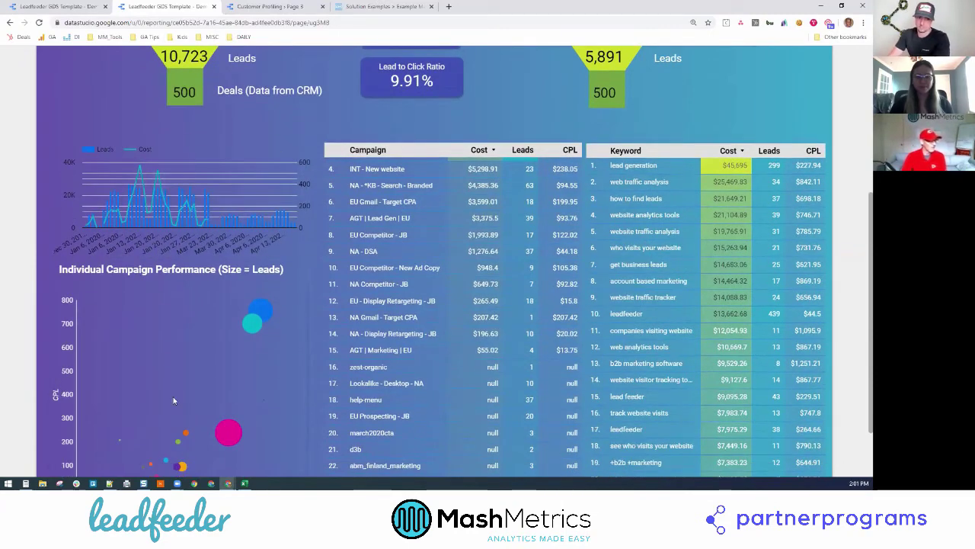
scroll(173, 400, down, 2)
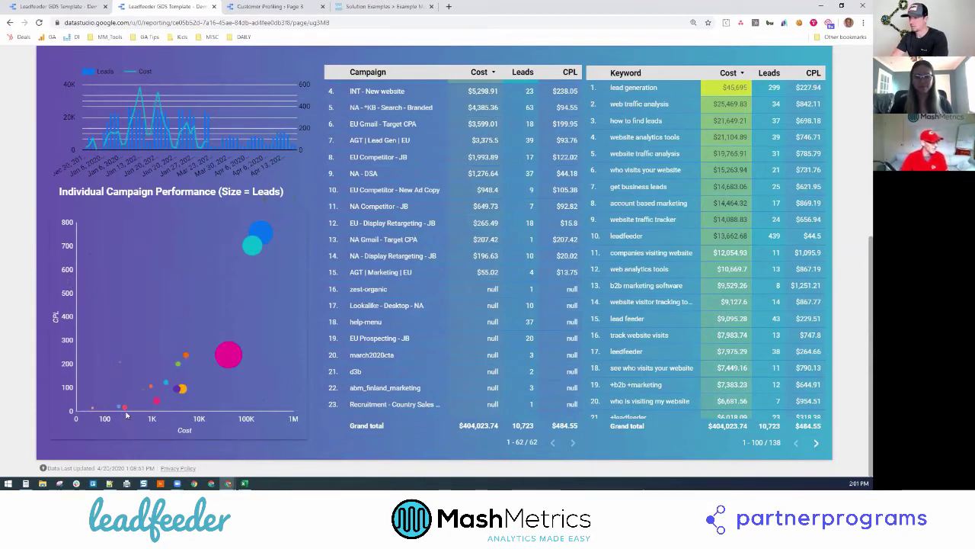
mouse_move(121, 370)
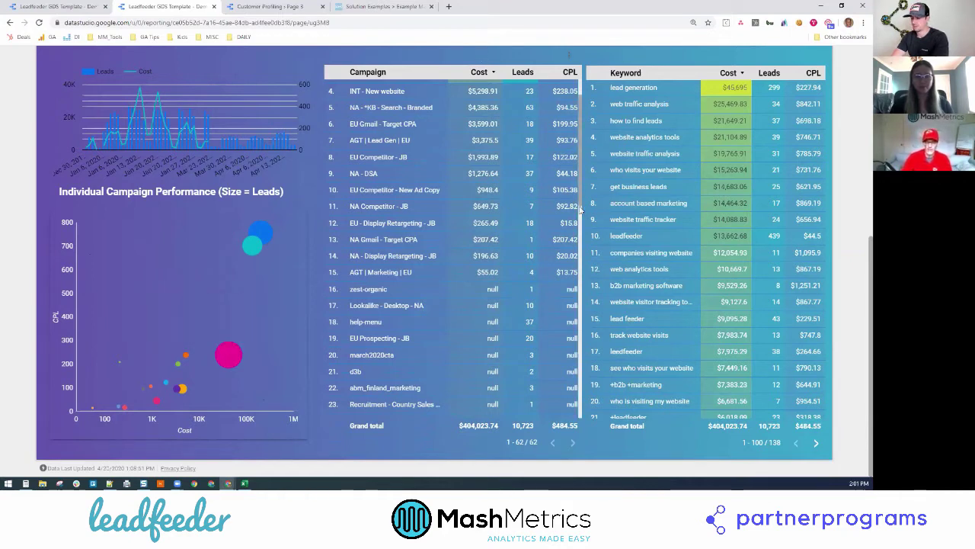
Step: Filter the paid traffic report by the keyword "who visits your website" and check the filtered figures
scroll(581, 210, up, 2)
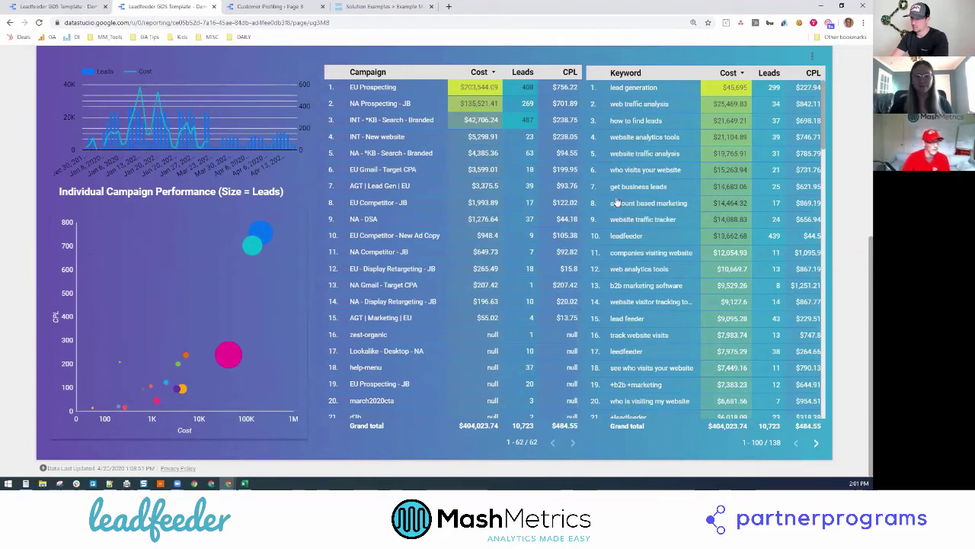
click(625, 172)
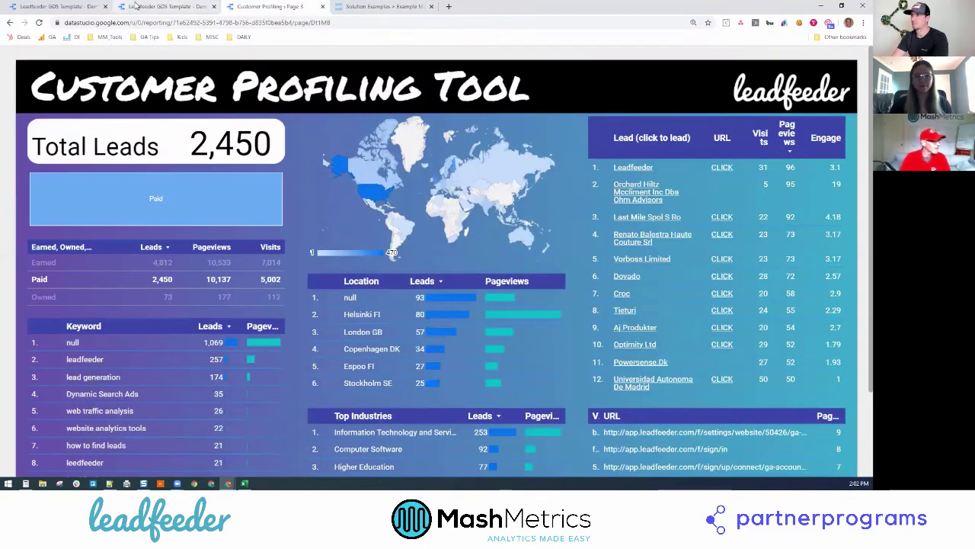
click(136, 6)
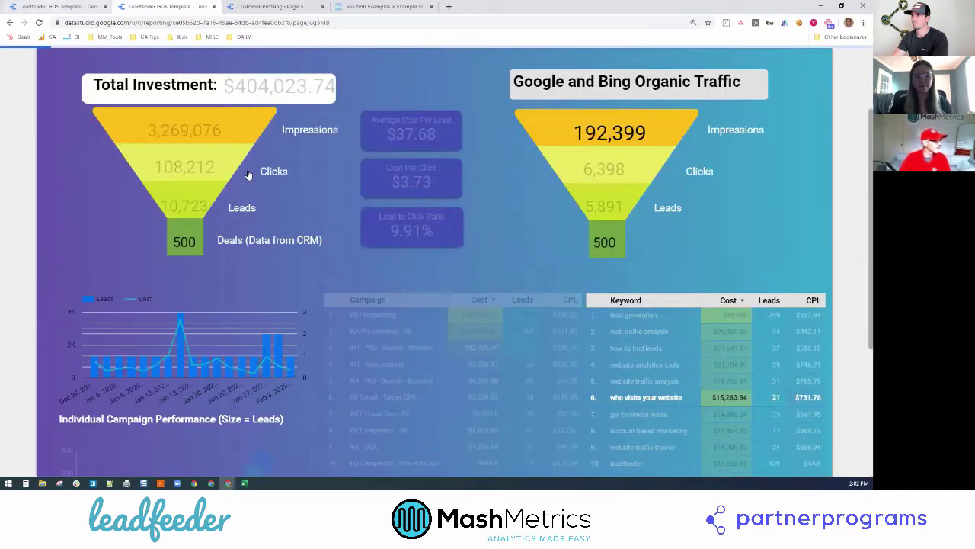
key(ctrl+Page_Up)
Step: Open the Customer Profiling Tool report and examine its keyword, location, industry, lead and URL tables for paid leads
click(234, 7)
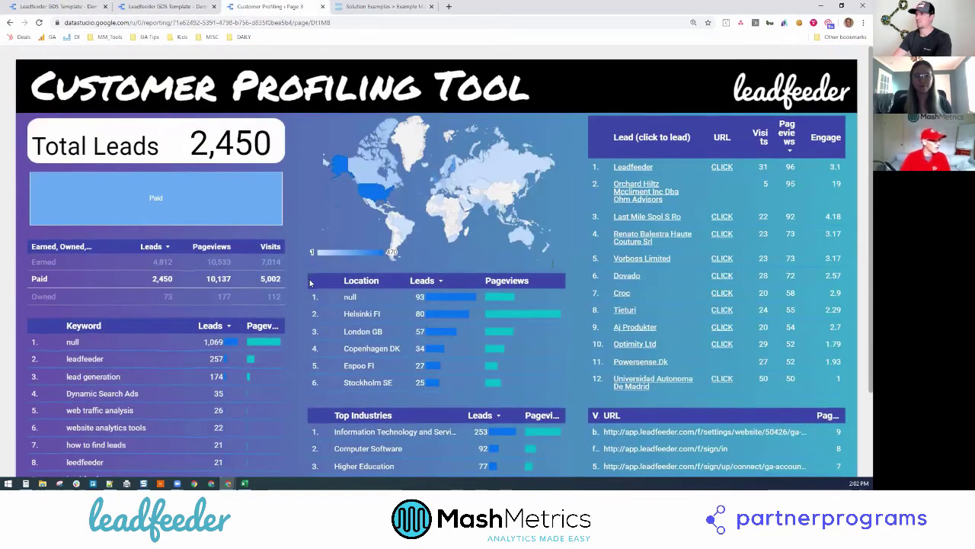
scroll(310, 272, down, 1)
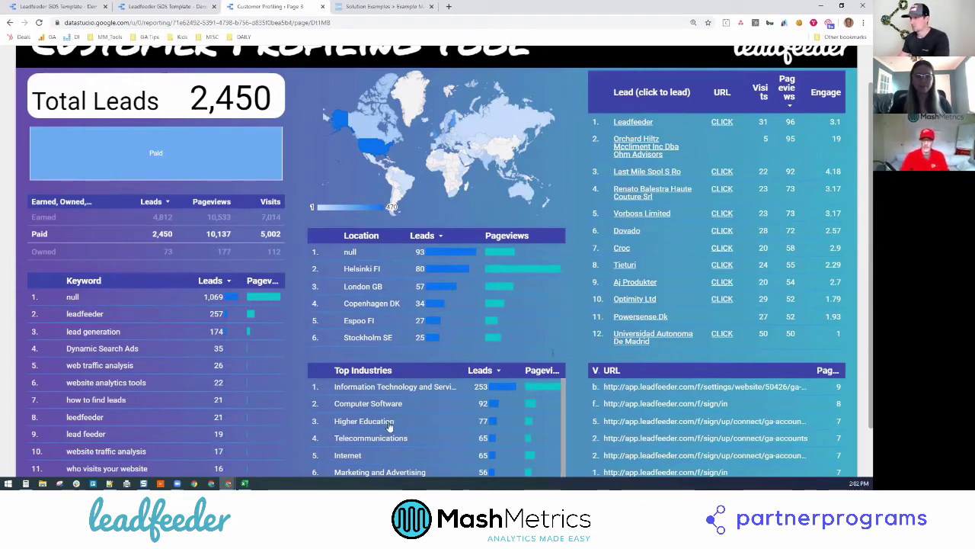
scroll(286, 394, down, 1)
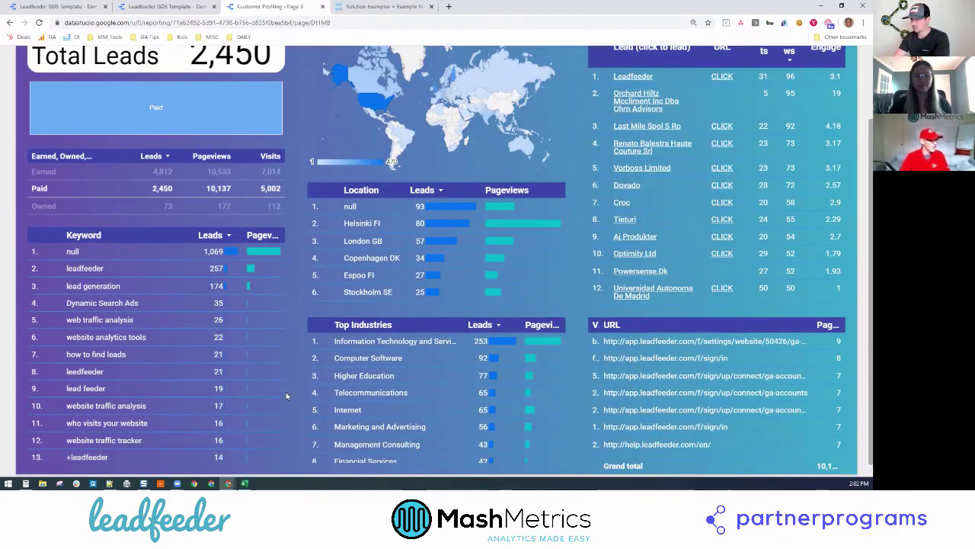
scroll(194, 124, up, 1)
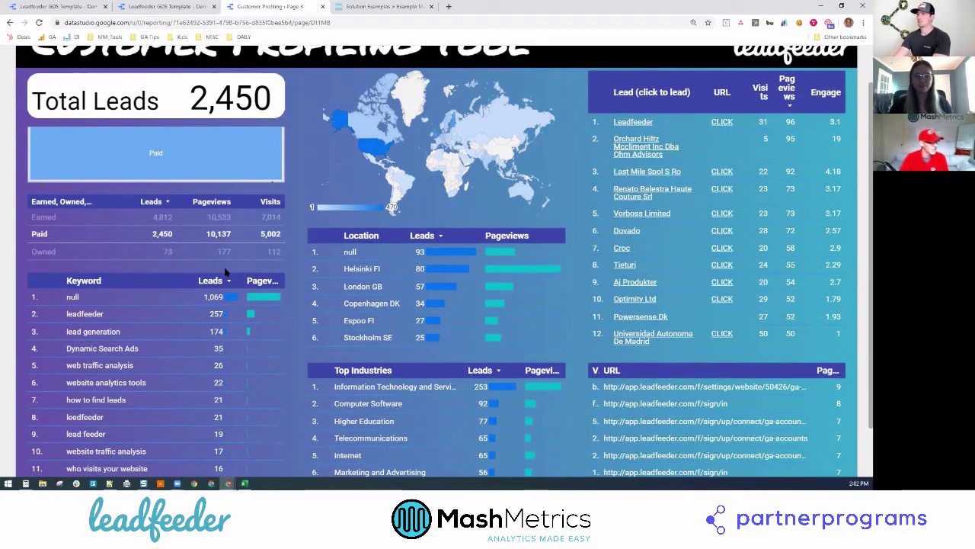
scroll(292, 330, down, 2)
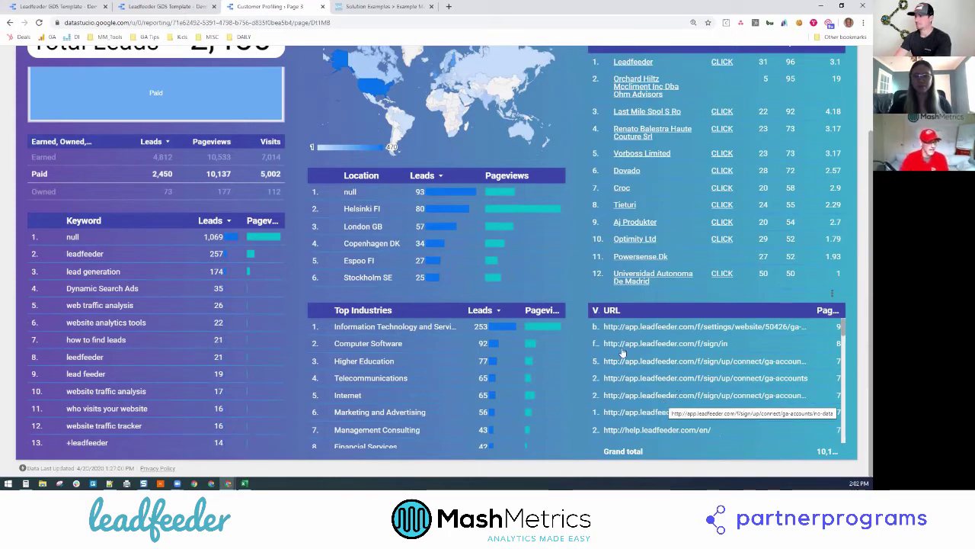
scroll(646, 254, up, 3)
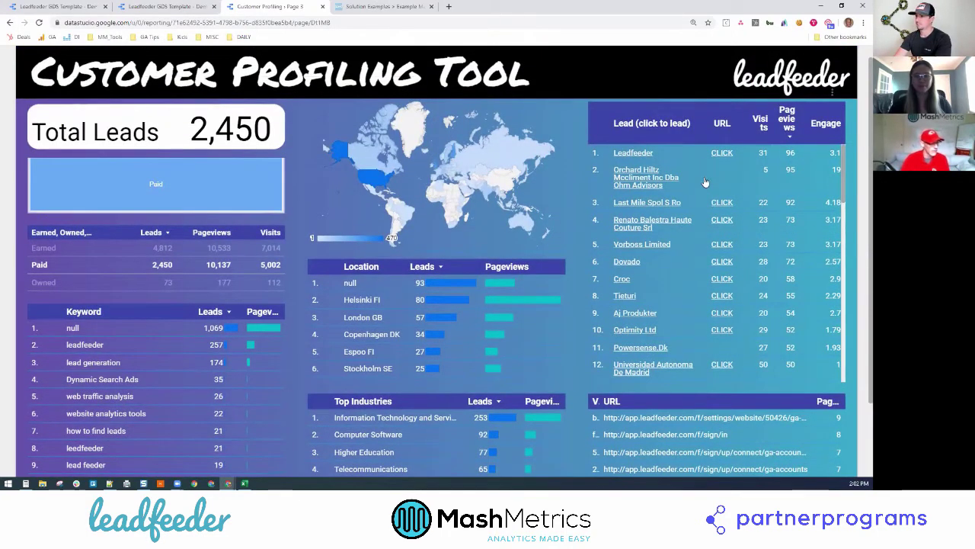
Step: Filter the profiling report to the lead Orchard Hiltz Mccliment Inc Dba Ohm Advisors and review the URLs it visited
click(704, 183)
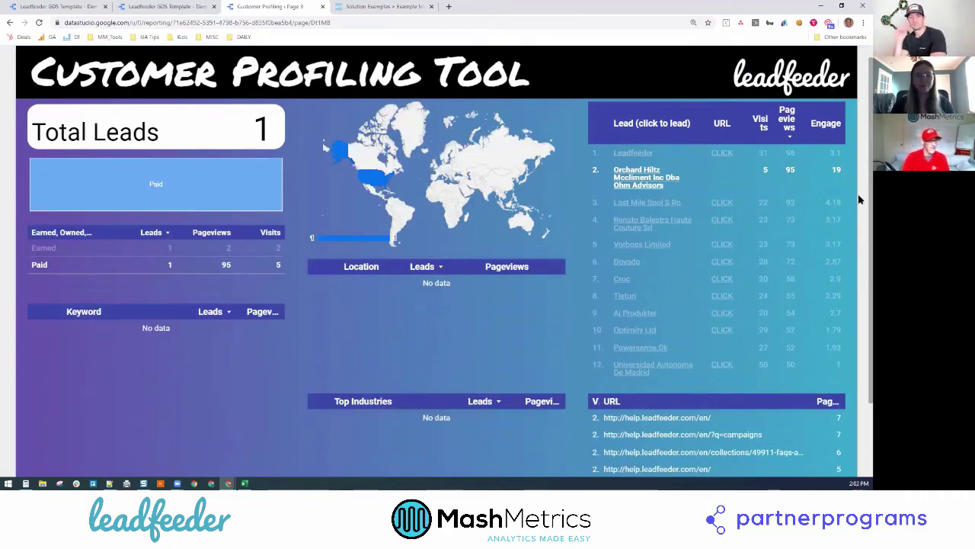
scroll(860, 203, down, 3)
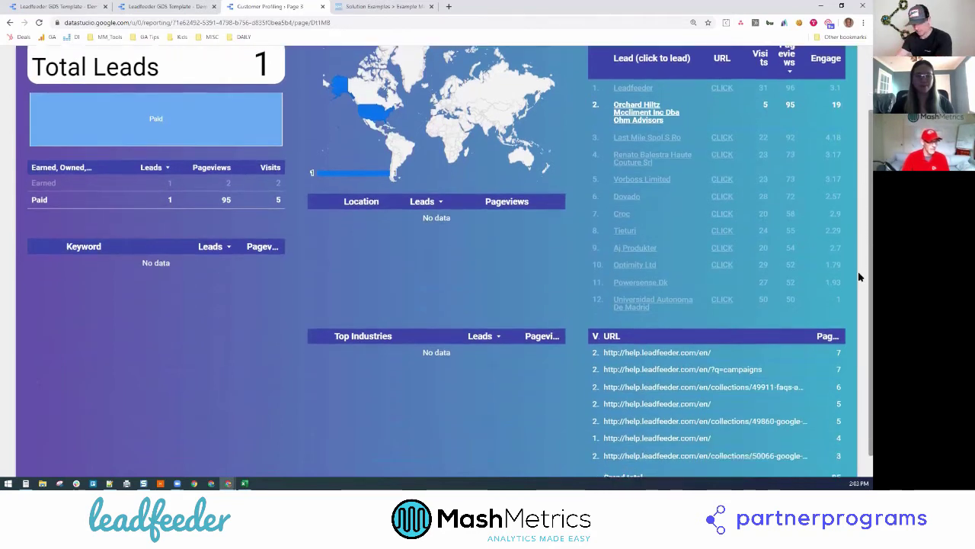
scroll(652, 369, down, 5)
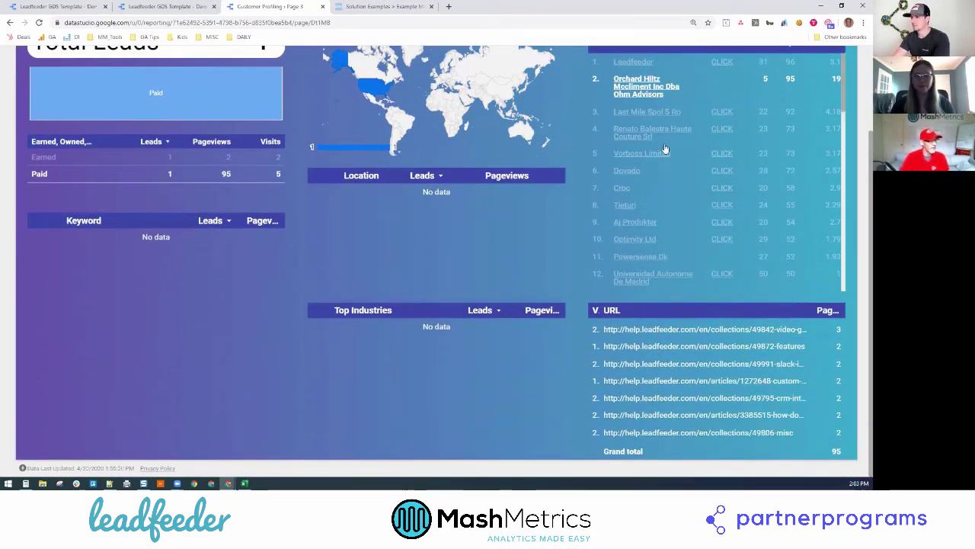
Step: View the Orchard Hiltz lead's record in Leadfeeder, and open the website of Last Mile Spol S Ro from the report's lead table
click(644, 91)
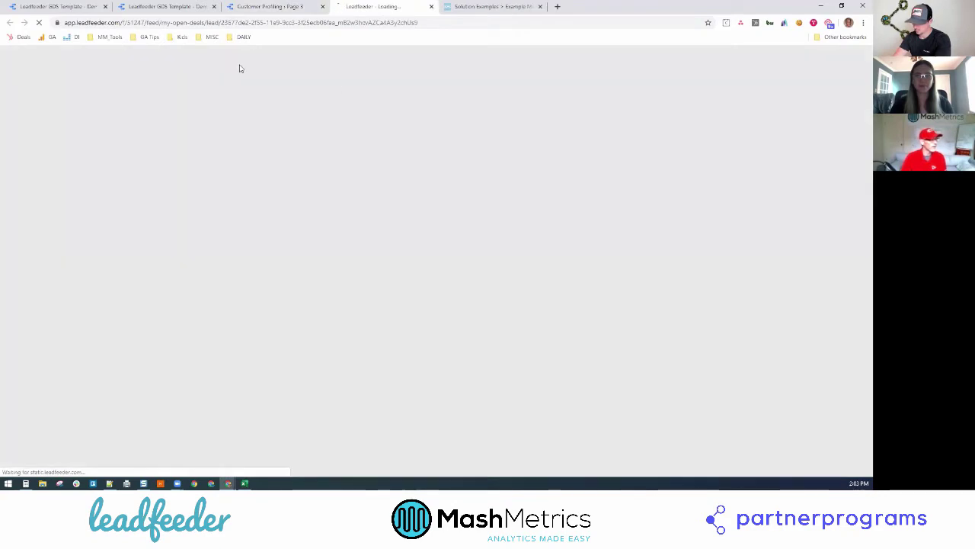
click(277, 22)
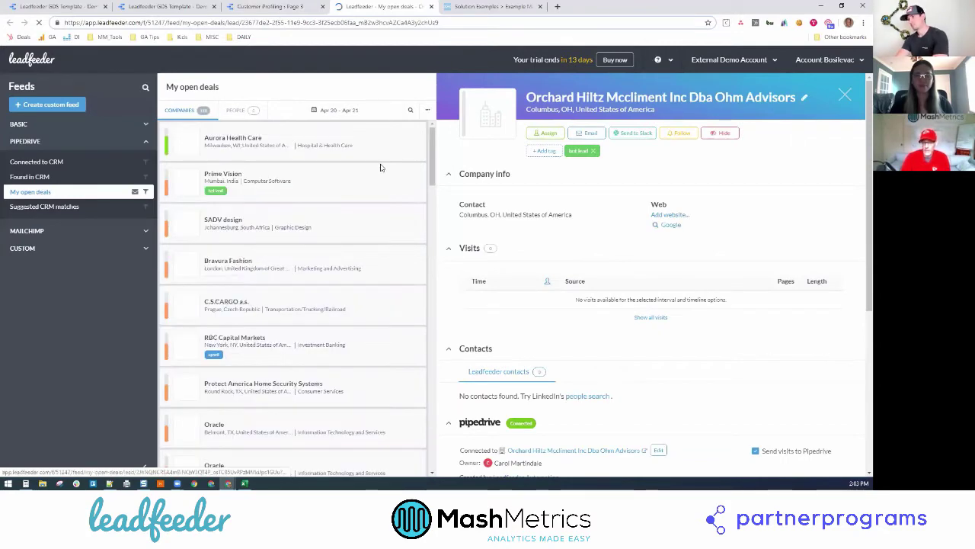
click(276, 6)
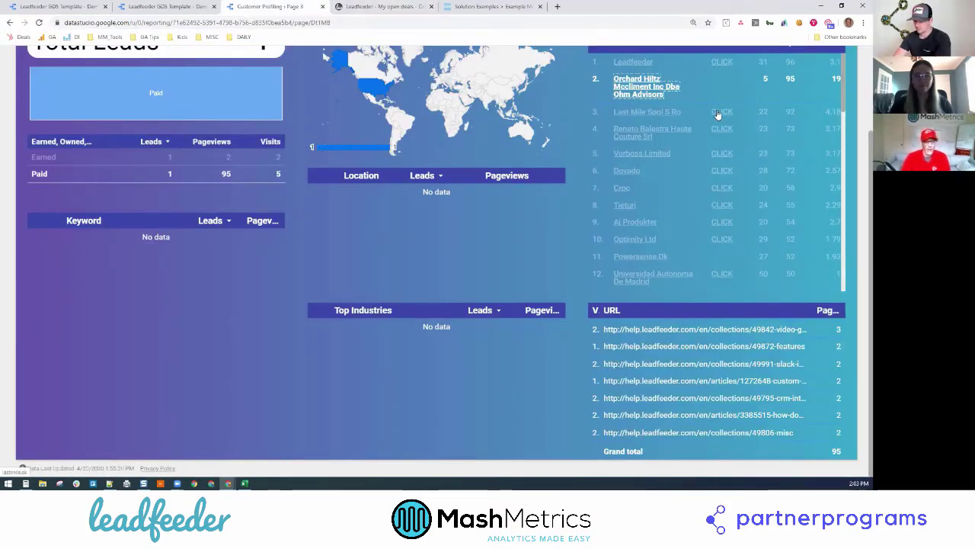
click(717, 114)
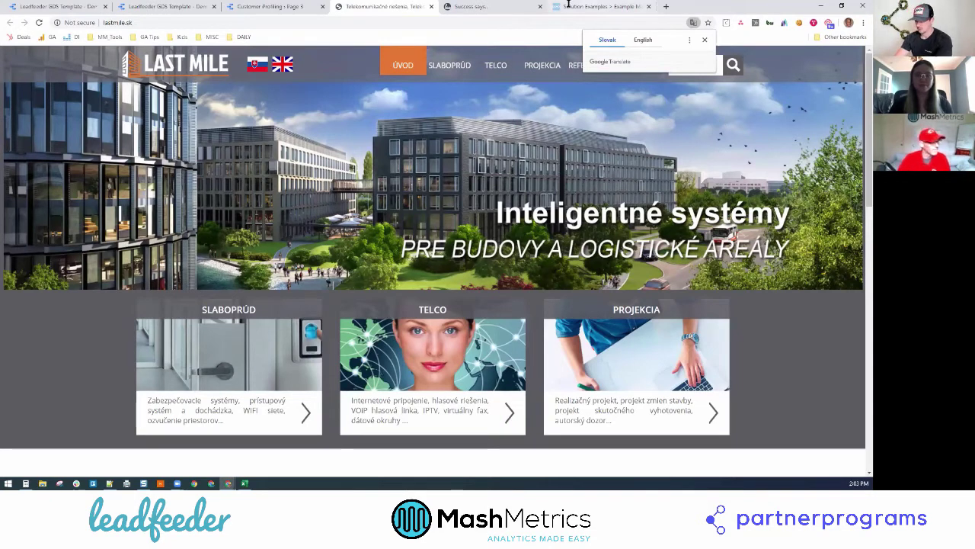
Step: View the Example Marketing Dashboard in Domo and return to the Data Studio paid and organic traffic report
click(596, 6)
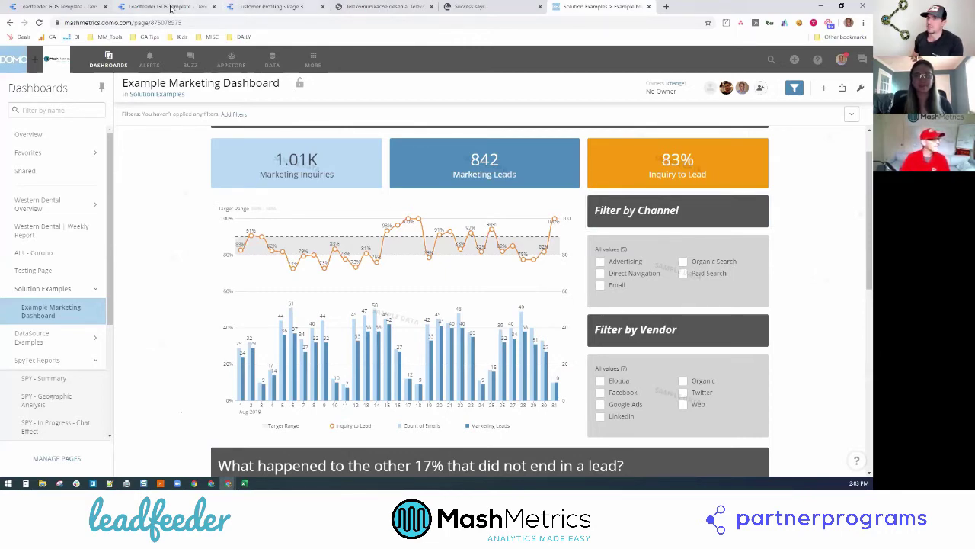
click(190, 7)
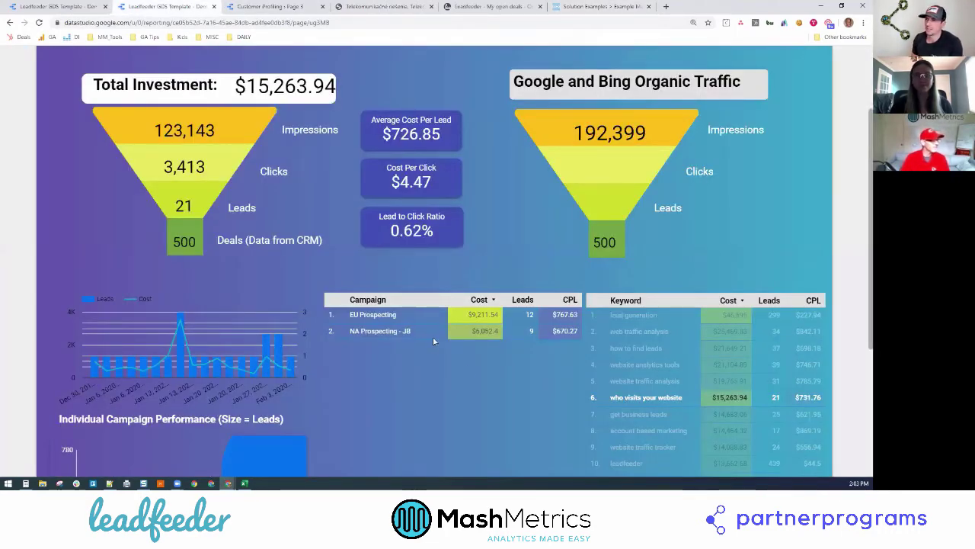
Step: Put the Campaign Review page into edit mode and open the campaign table's blended data source LF + GA - COST DATA
scroll(520, 270, up, 2)
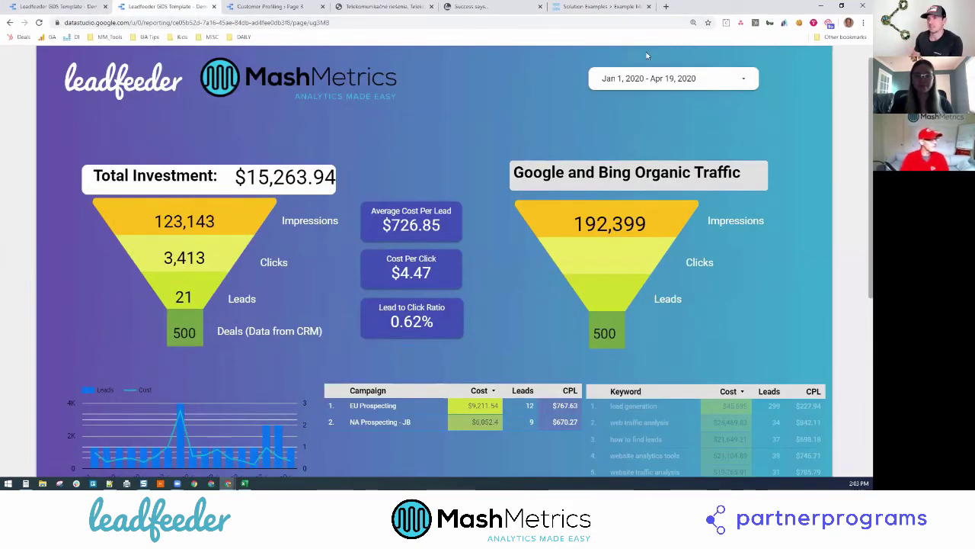
mouse_move(652, 51)
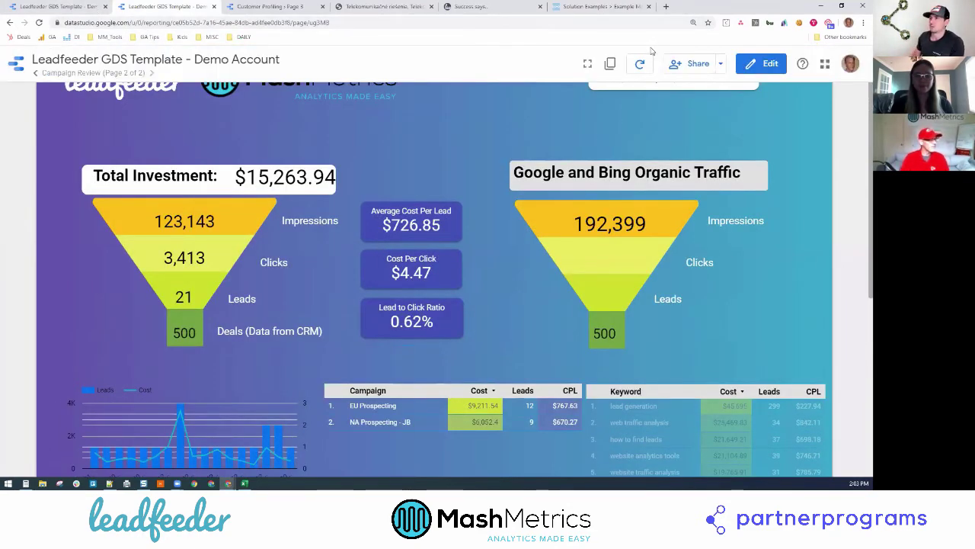
click(752, 68)
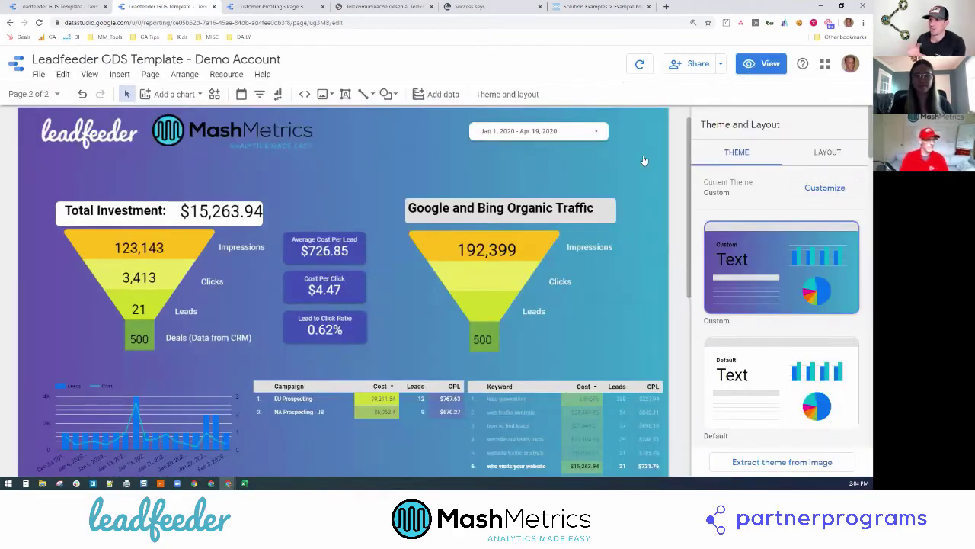
click(410, 393)
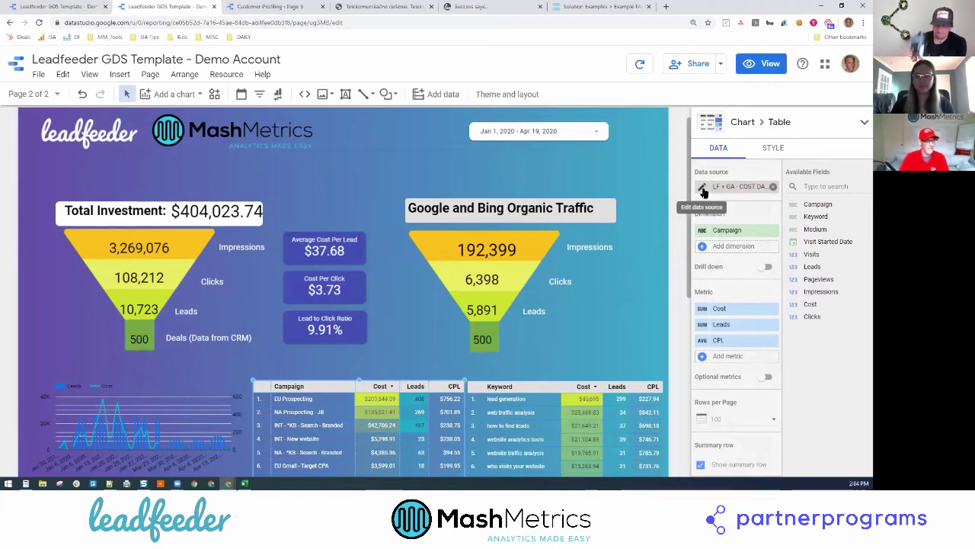
click(702, 187)
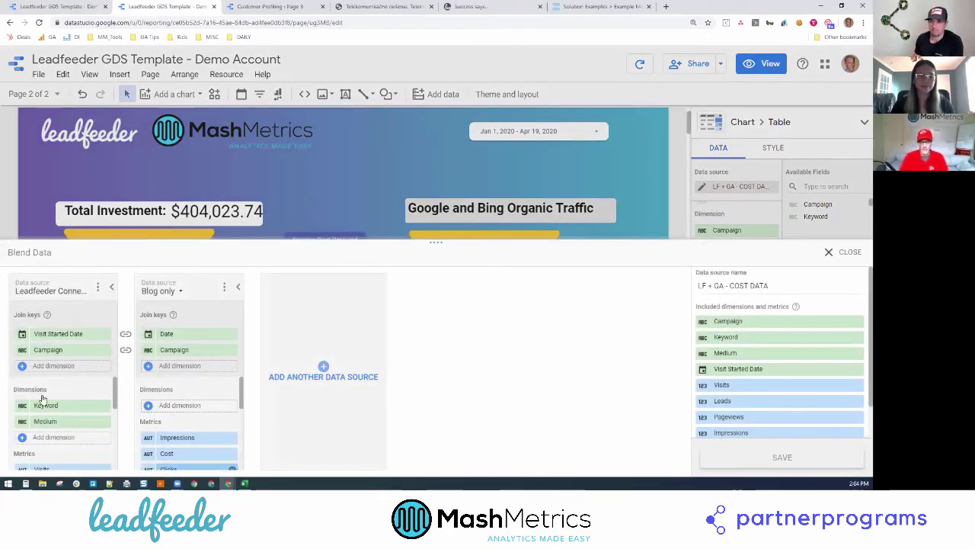
Step: Examine the join keys and available fields of the Leadfeeder Connector and Blog only sources, and close the data blend
click(42, 396)
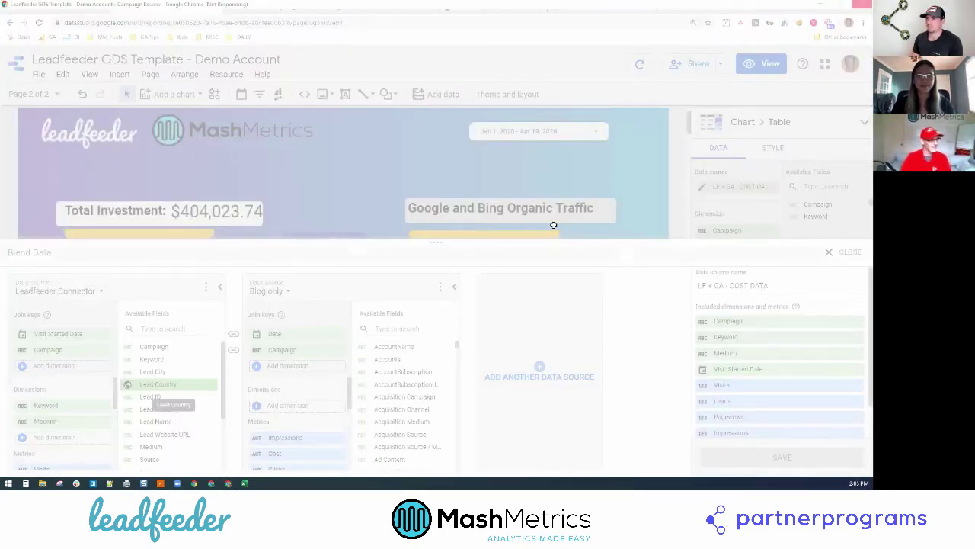
key(alt+Tab)
key(alt+Tab)
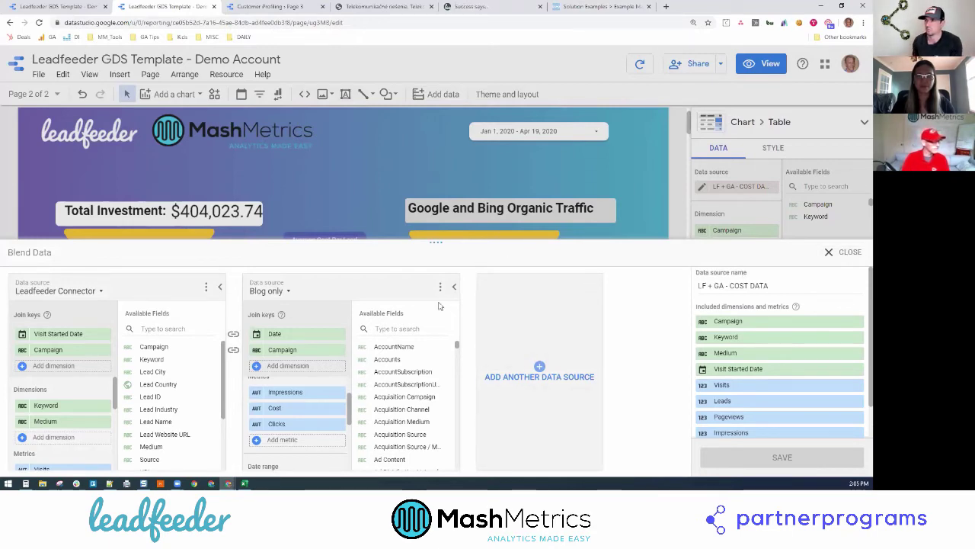
drag(439, 306, 455, 433)
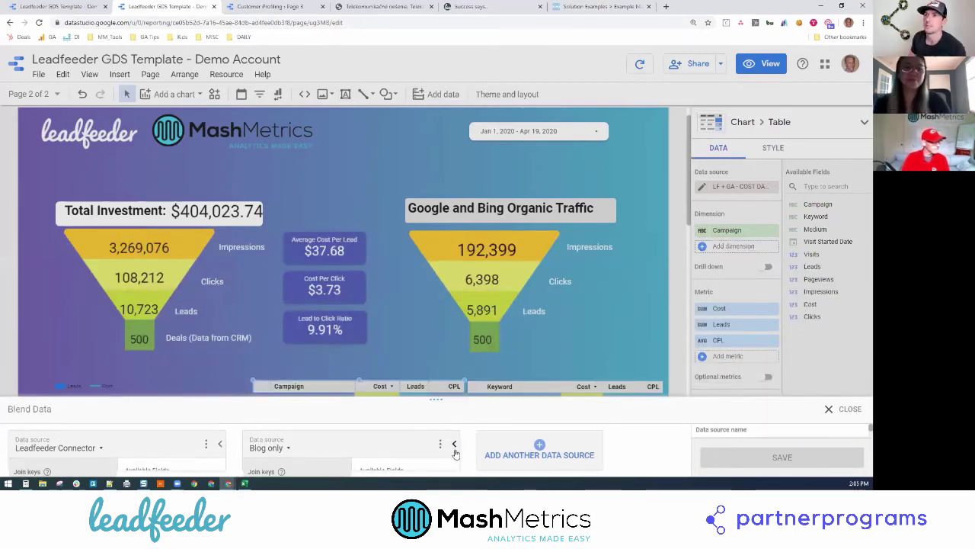
drag(452, 395, 453, 368)
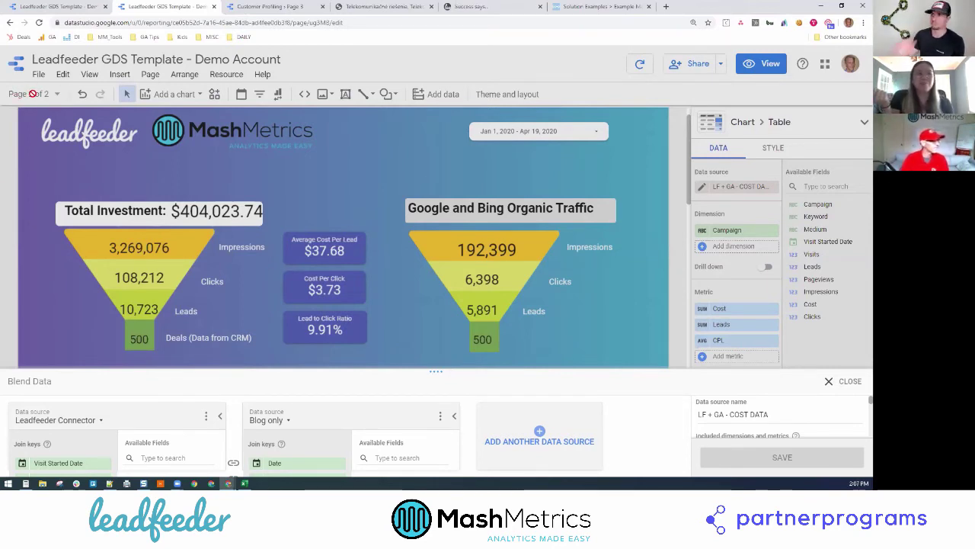
click(844, 382)
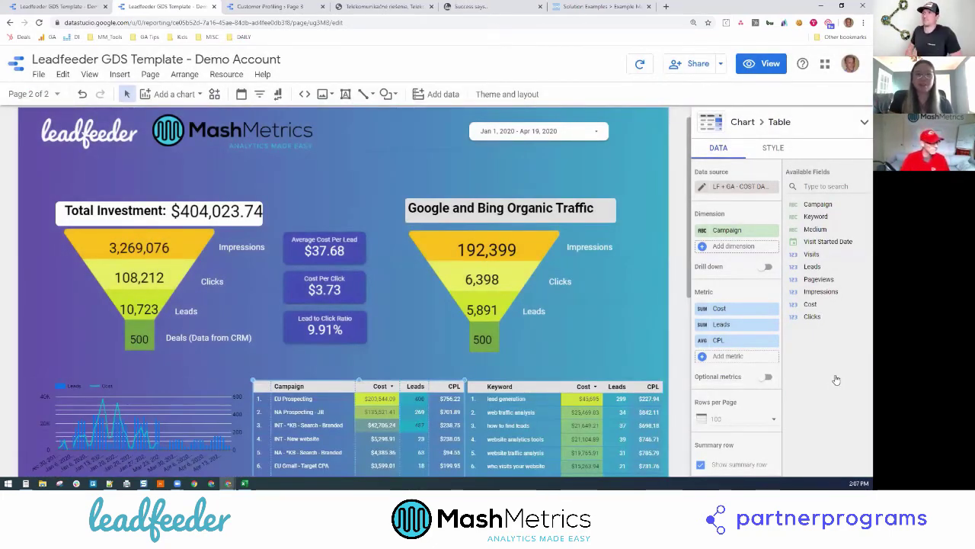
Step: Go to the report's Overall Website Performance page and view its website funnel and overview scorecards
click(35, 95)
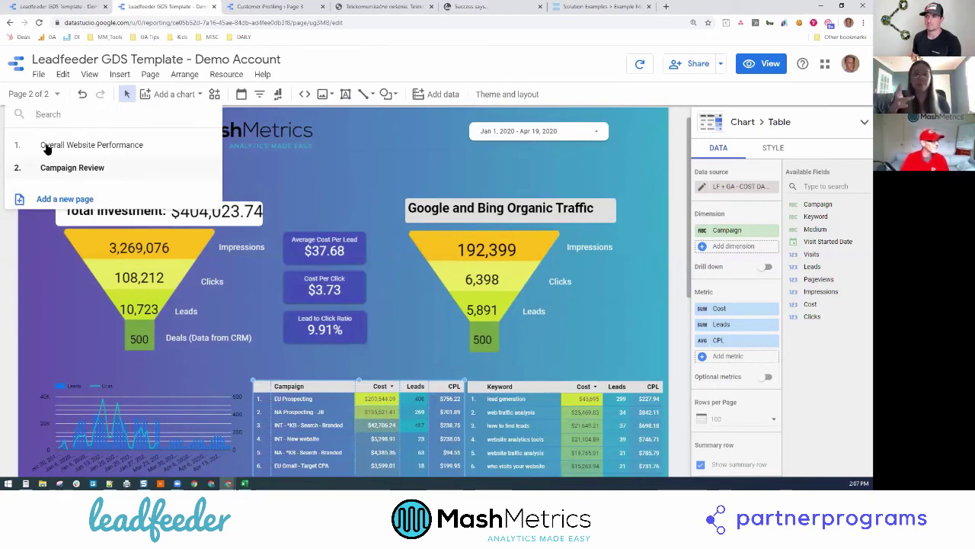
mouse_move(47, 148)
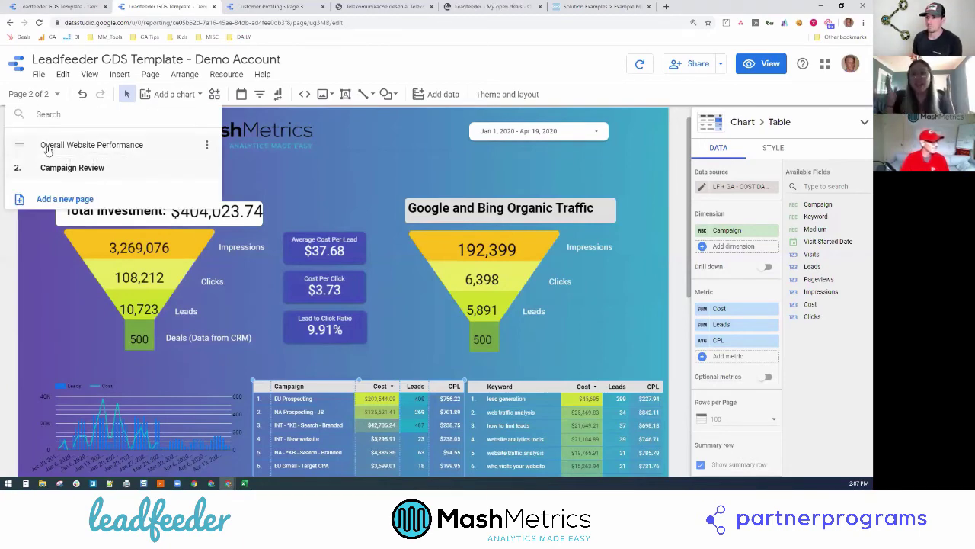
click(48, 148)
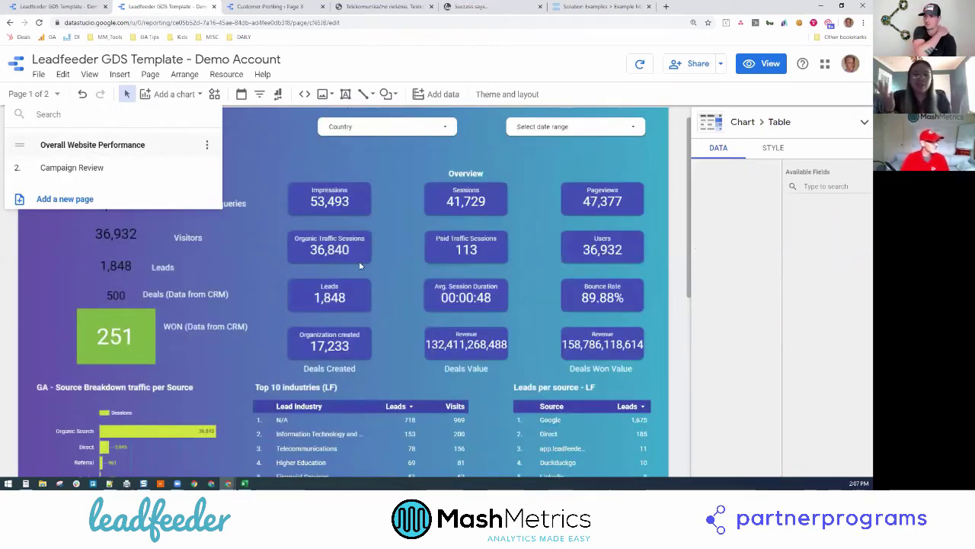
click(259, 301)
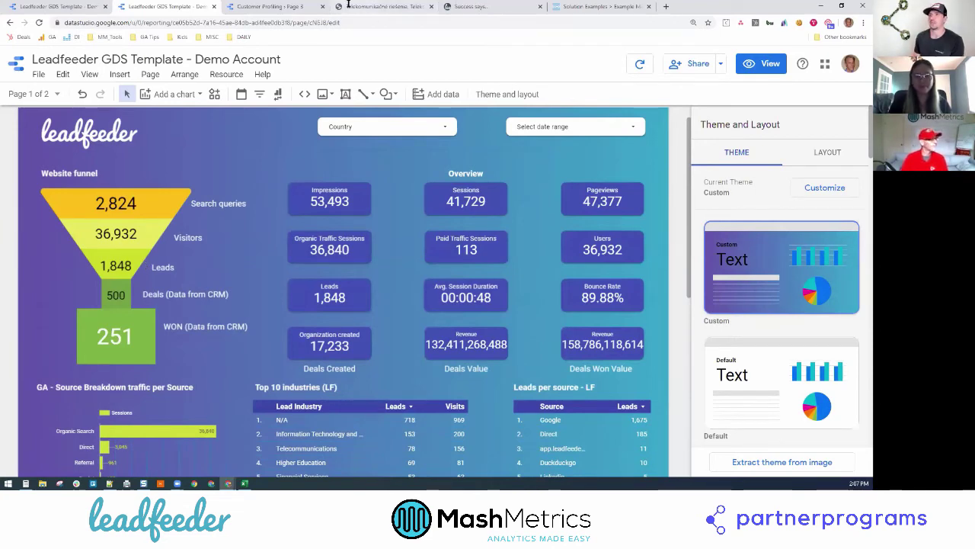
Step: Switch to the Example Marketing Dashboard in Domo and review its inquiry-to-lead chart and the cards for inquiries that did not become leads
click(559, 8)
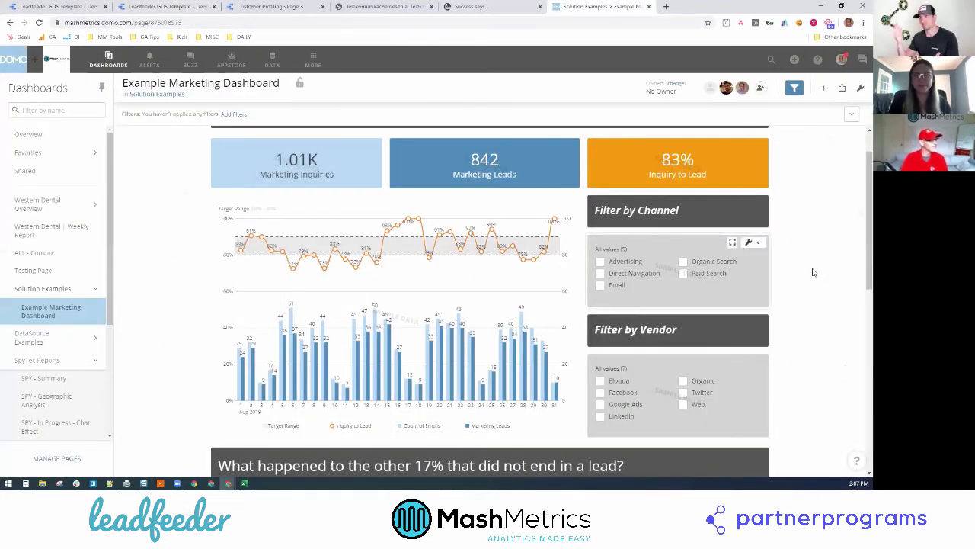
scroll(813, 272, down, 3)
scroll(813, 272, down, 2)
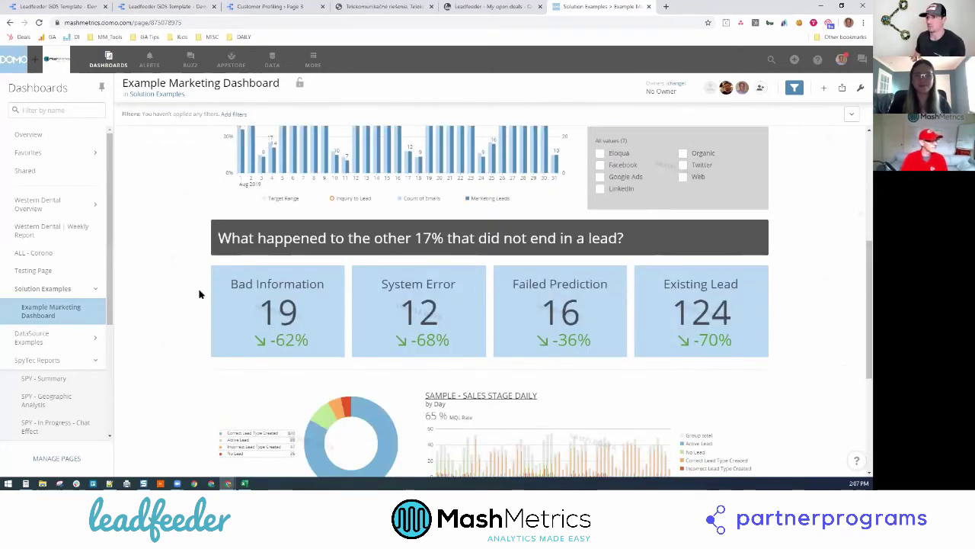
scroll(452, 305, up, 4)
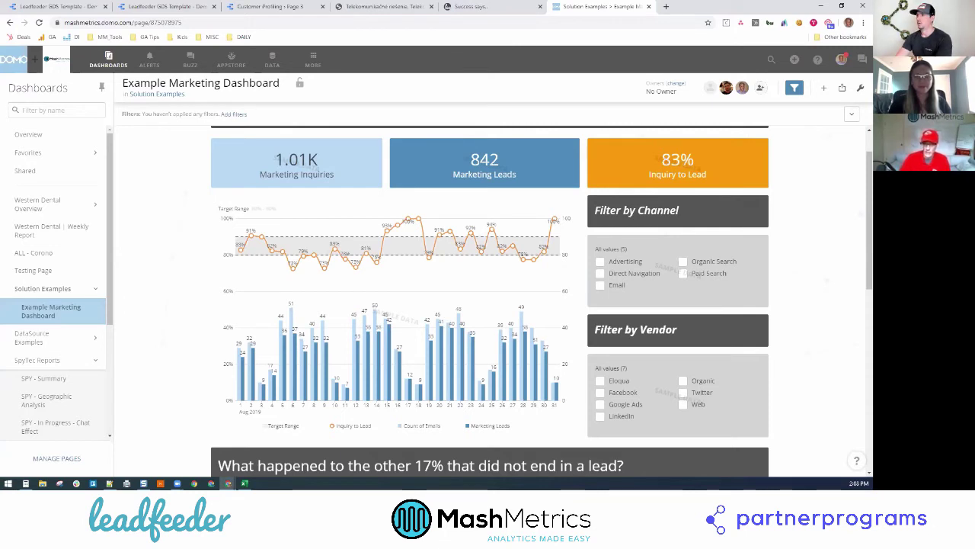
Step: Filter the marketing dashboard by the Advertising, Paid Search and Organic Search channels
click(601, 261)
click(684, 272)
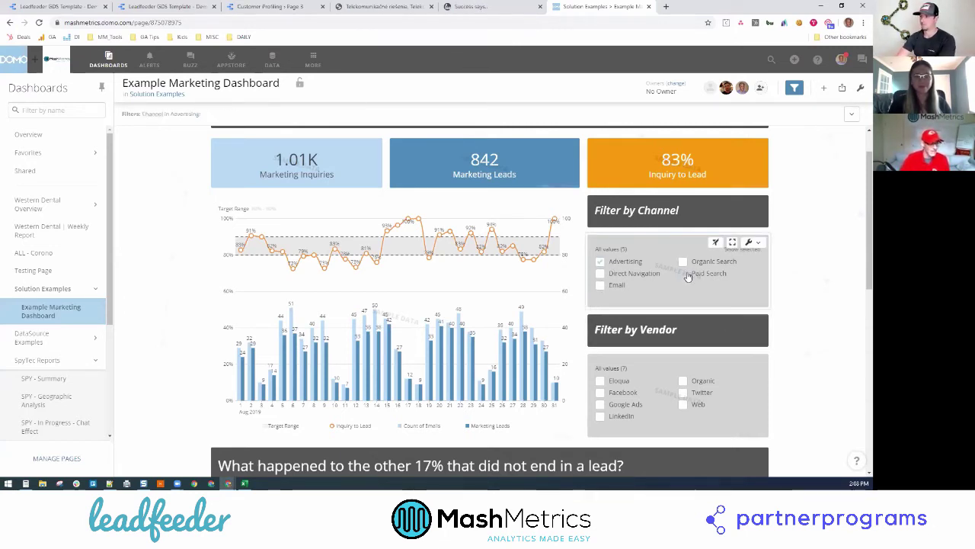
click(684, 261)
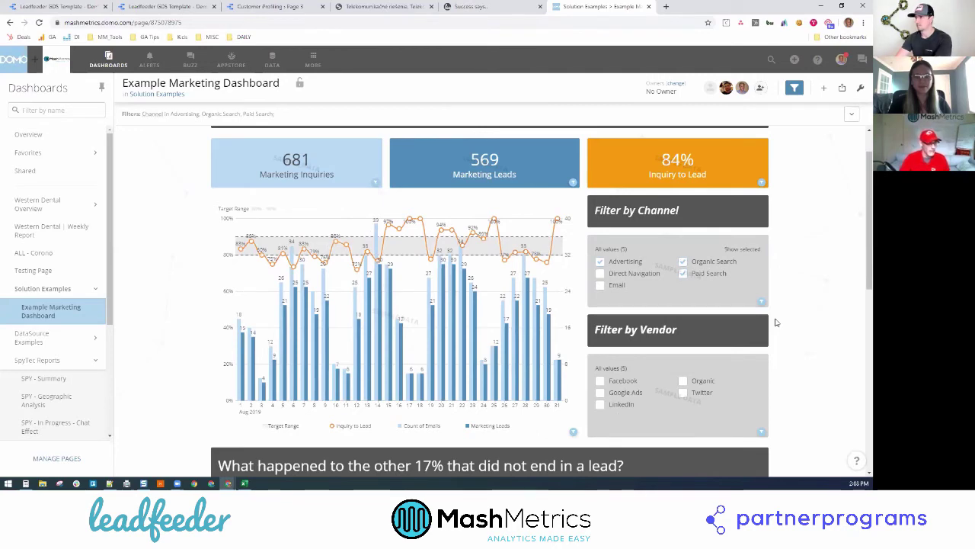
Step: Review the dashboard's lead-loss cards and filter the sales stage chart and contacts table to Incorrect Lead Type Created from the donut chart
scroll(605, 276, down, 2)
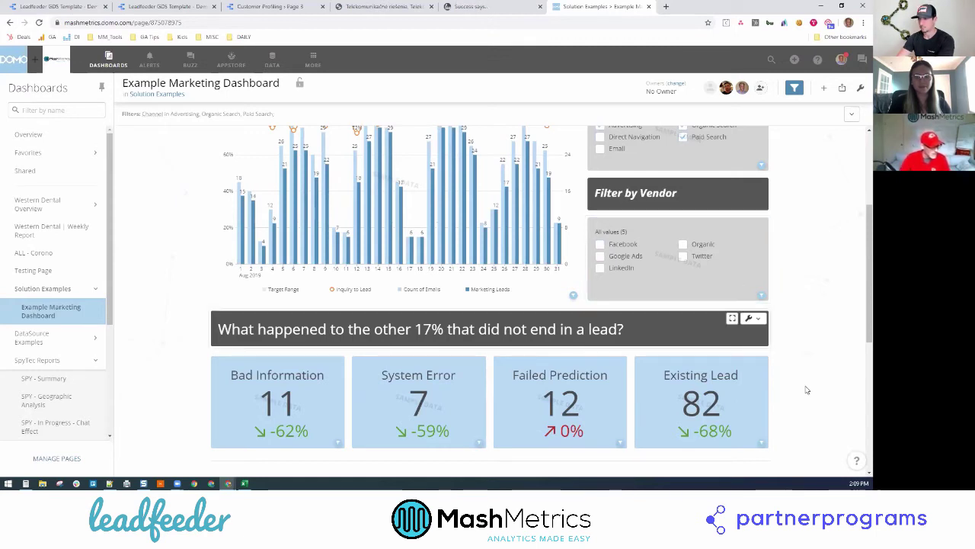
scroll(805, 391, down, 2)
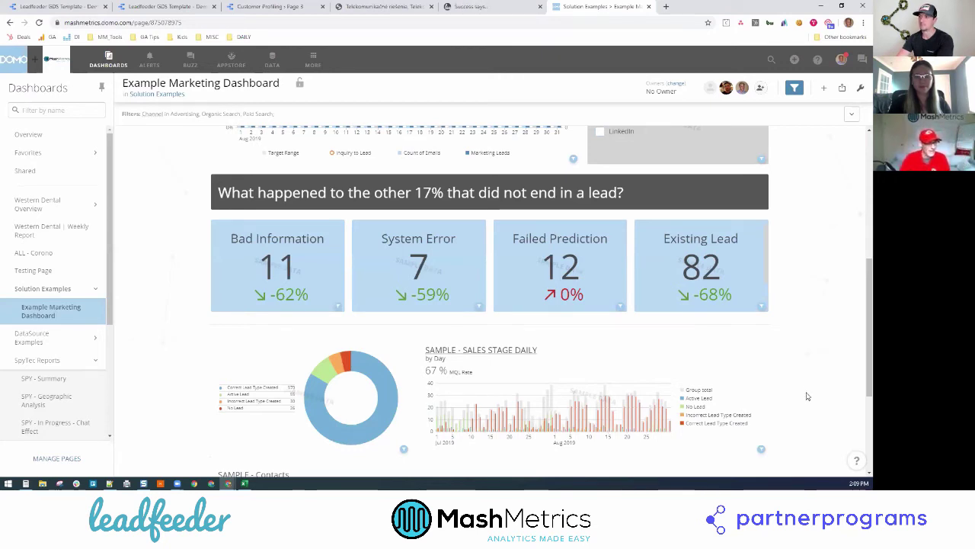
scroll(808, 394, down, 1)
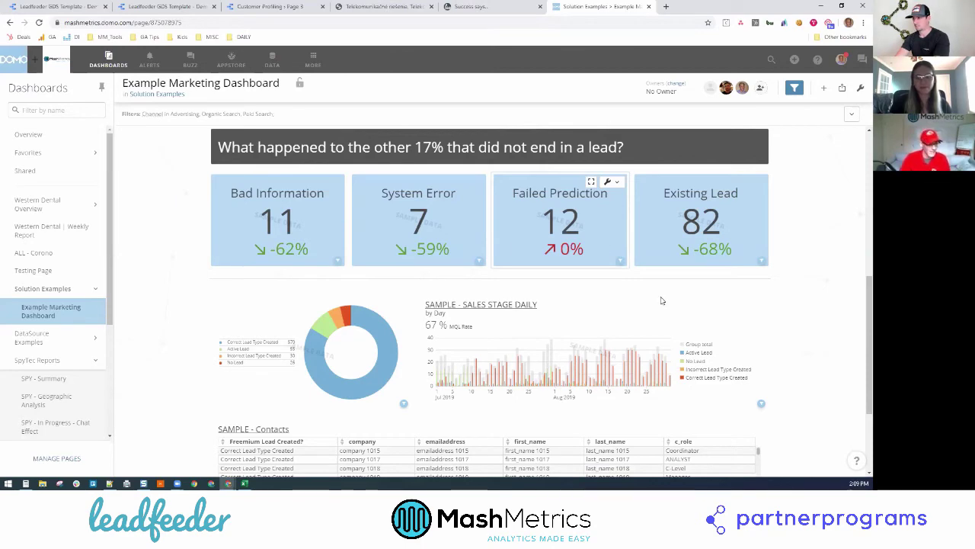
scroll(807, 398, down, 2)
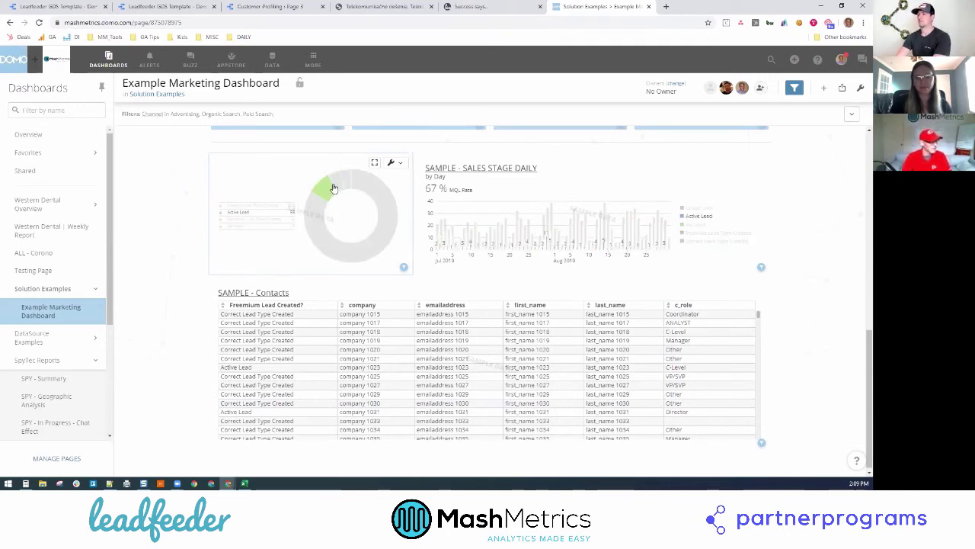
click(334, 181)
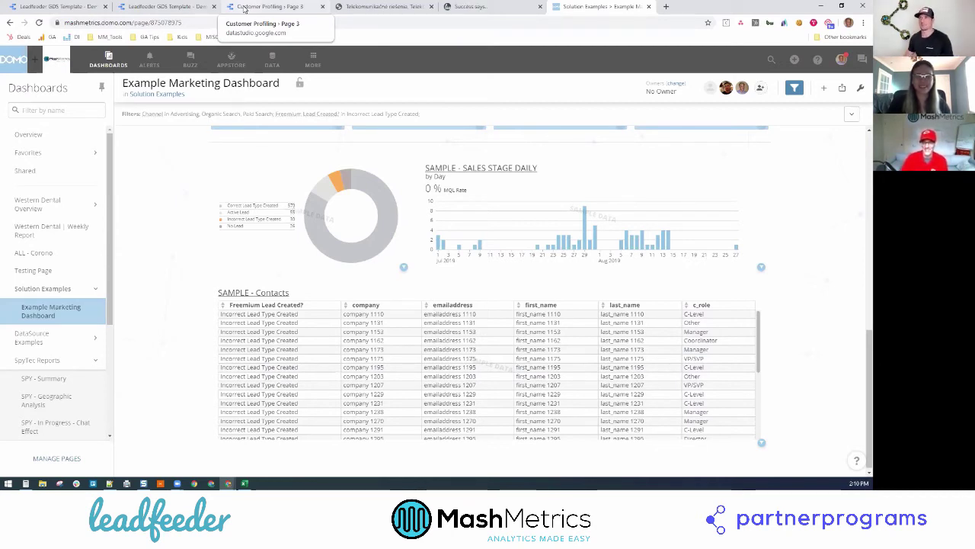
Step: Switch to the Customer Profiling Tool report in Data Studio and clear its Paid filter
click(60, 10)
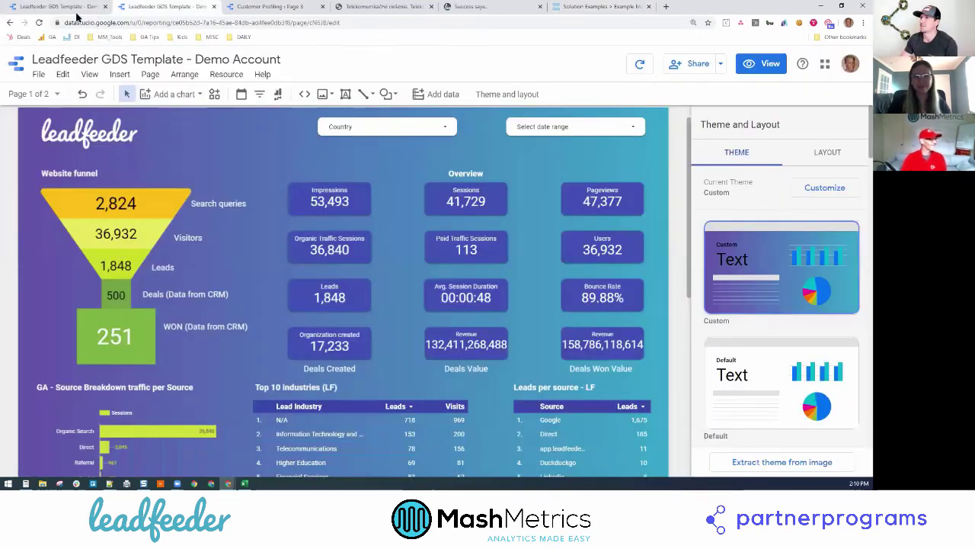
click(235, 6)
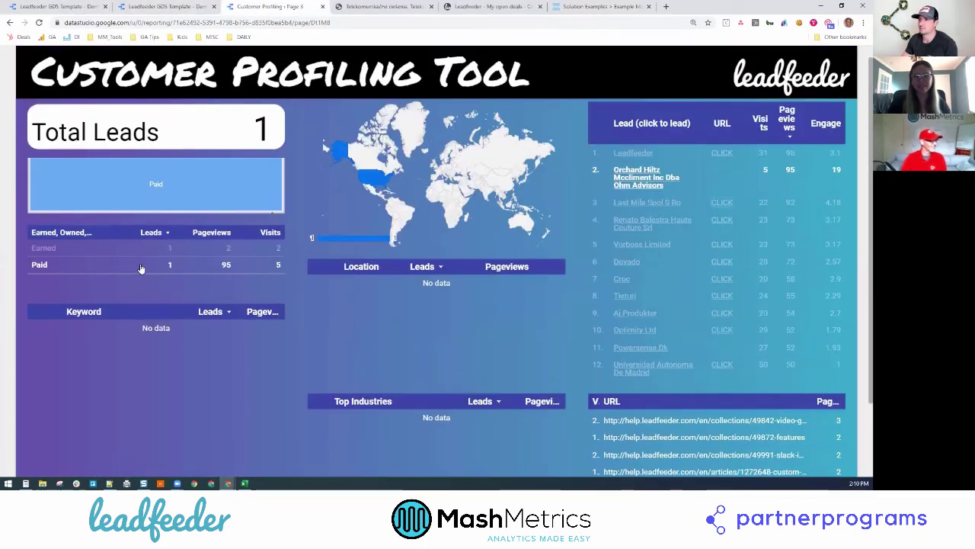
click(141, 268)
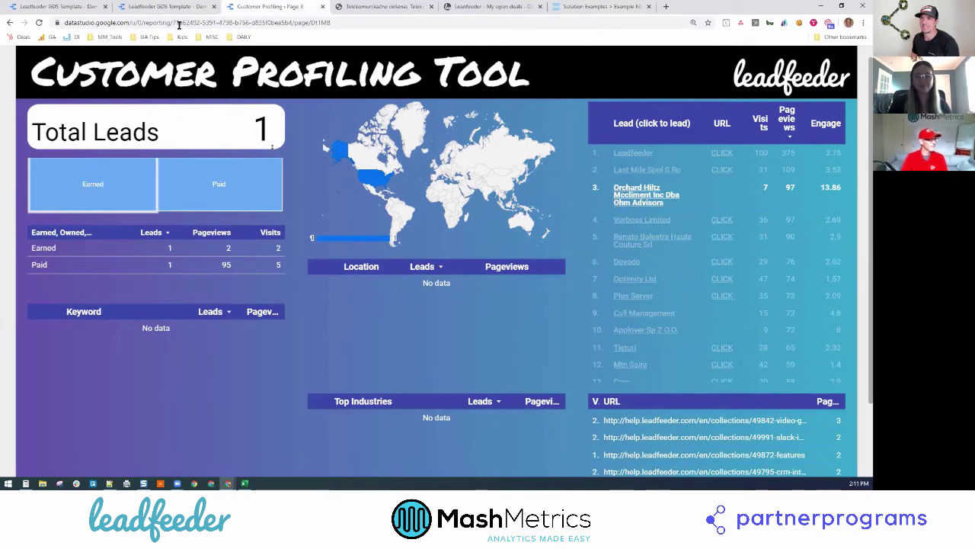
Step: Return to the Leadfeeder GDS Template report and look over its Campaign Review page
click(162, 6)
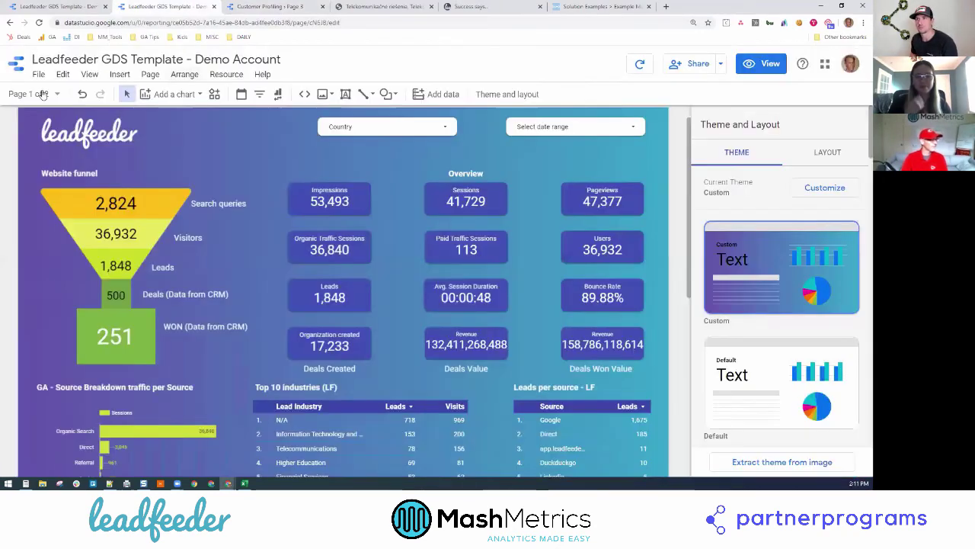
click(37, 96)
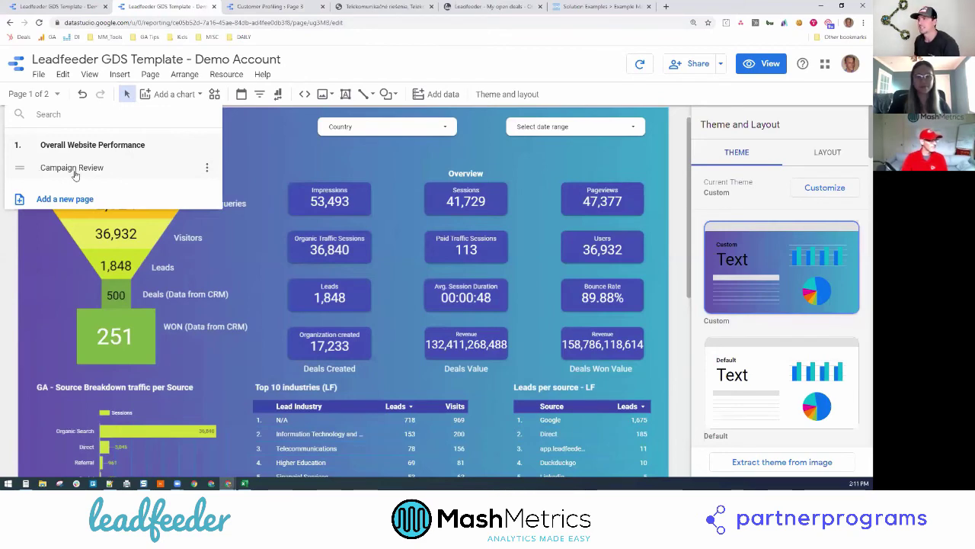
click(72, 168)
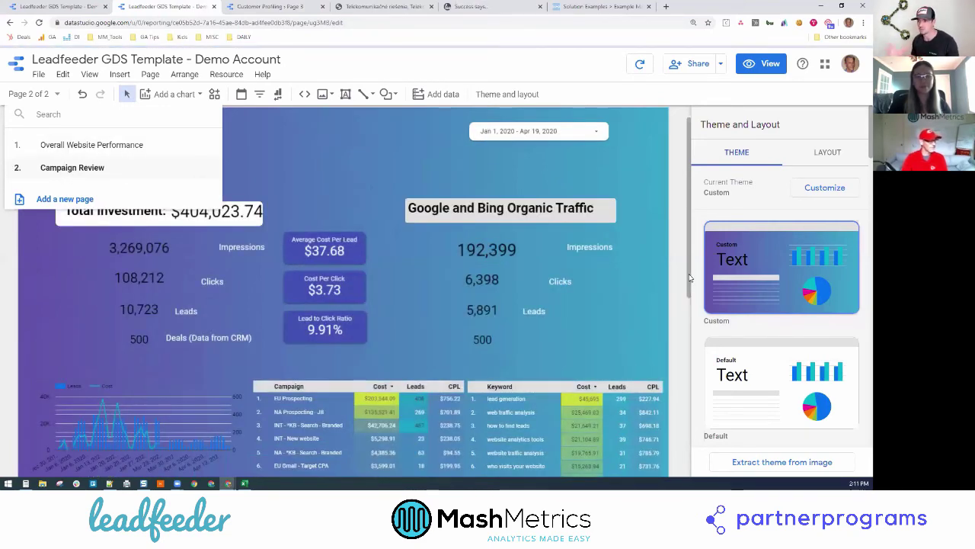
scroll(690, 277, down, 1)
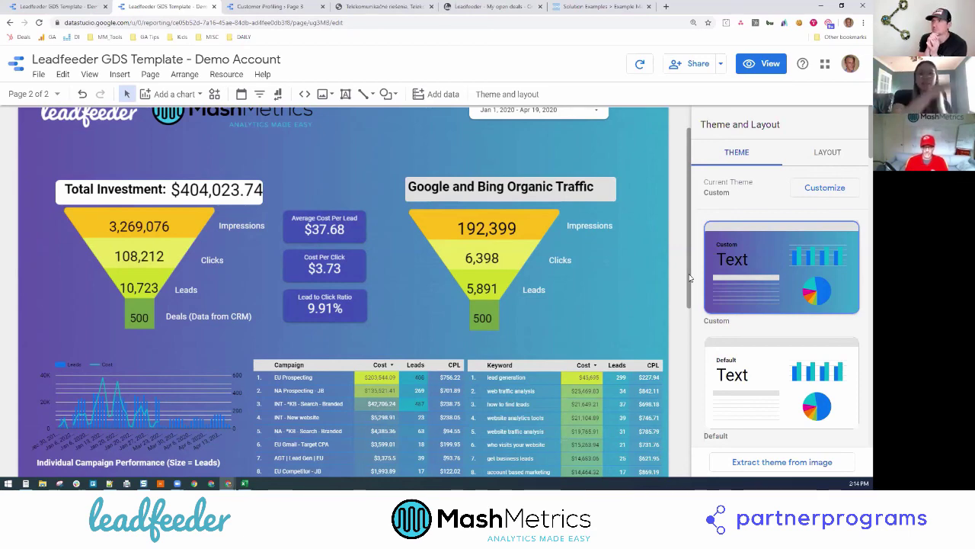
scroll(762, 279, down, 6)
scroll(229, 158, up, 2)
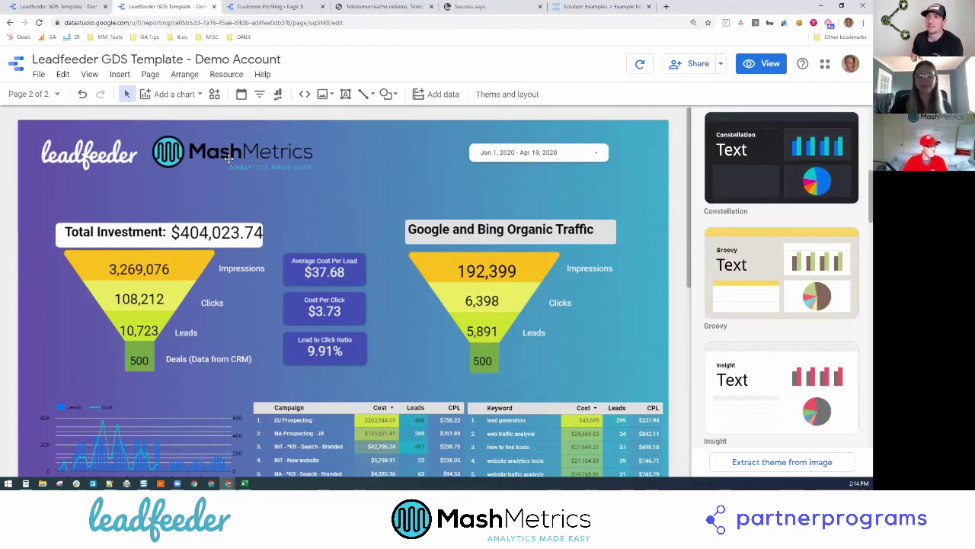